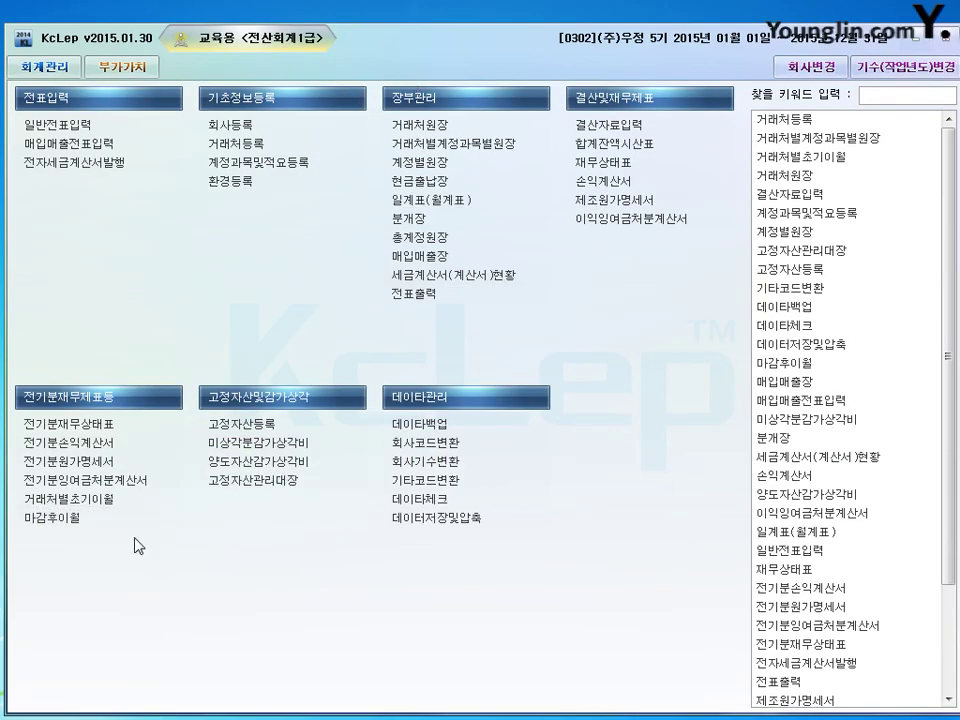
- Open the prior-period cost statement (전기분원가명세서) and check its cost-of-sales and expense selection (원가설정)
{"action": "left_click", "coordinate": [86, 463]}
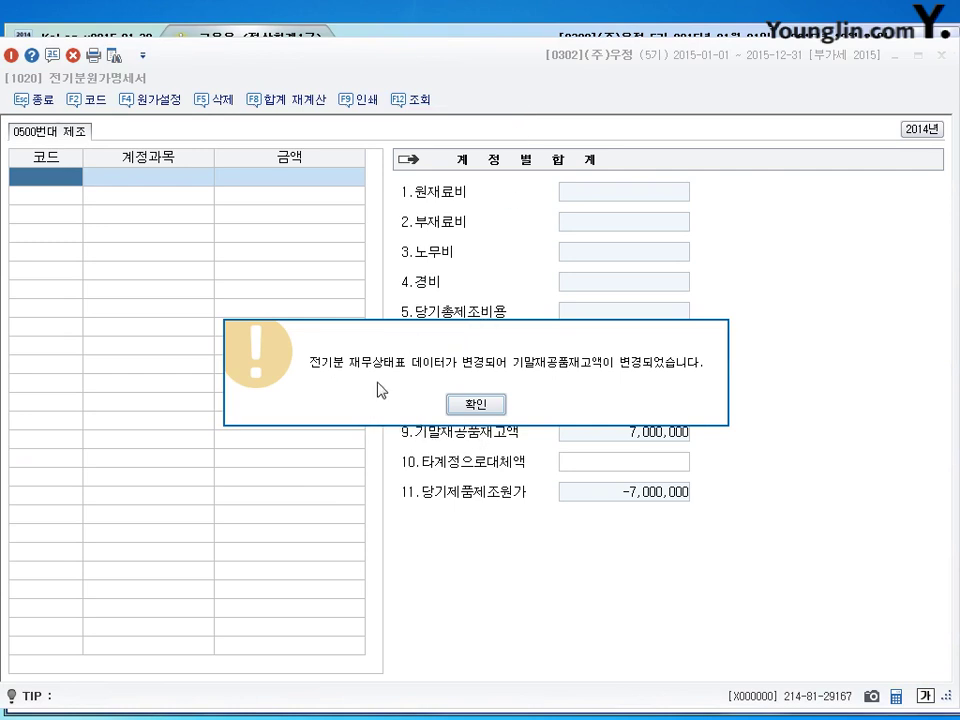
{"action": "left_click", "coordinate": [476, 405]}
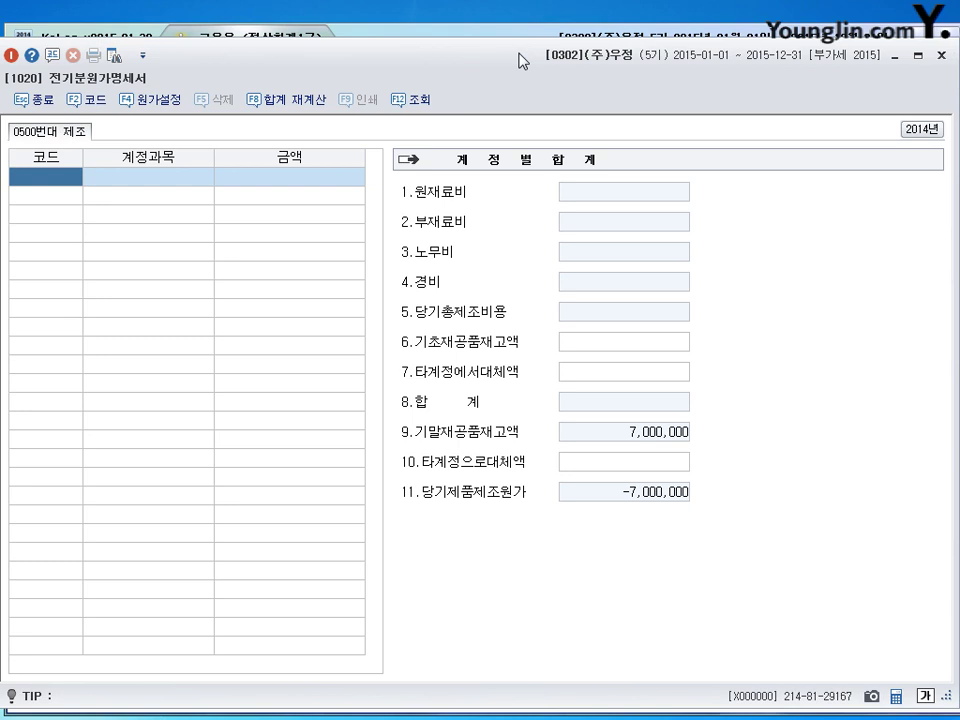
{"action": "left_click", "coordinate": [155, 102]}
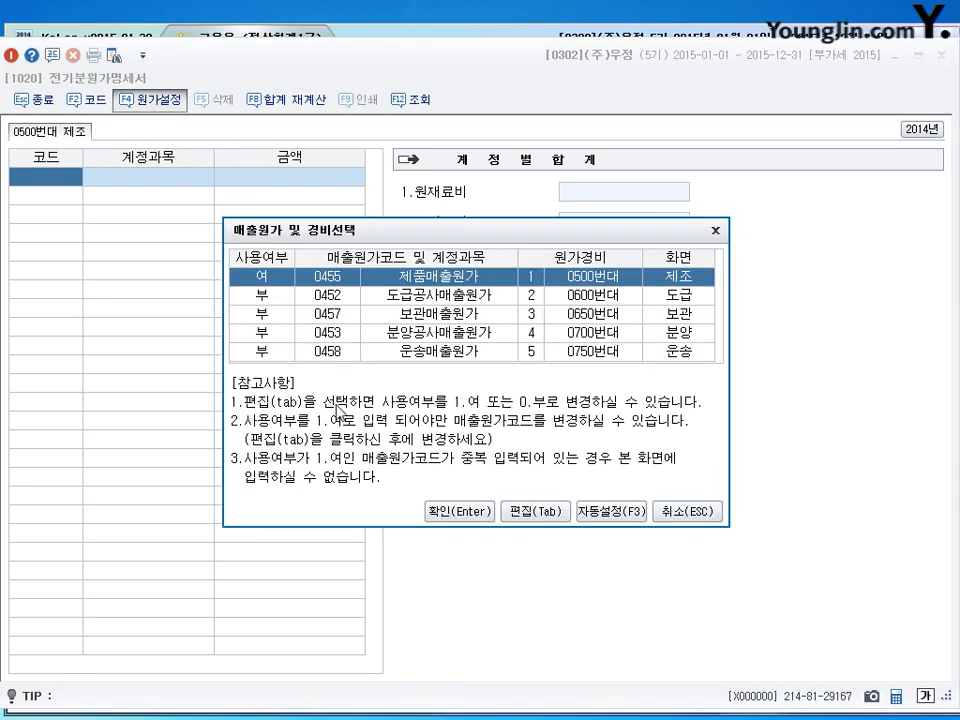
{"action": "left_click_drag", "start_coordinate": [465, 240], "coordinate": [458, 190]}
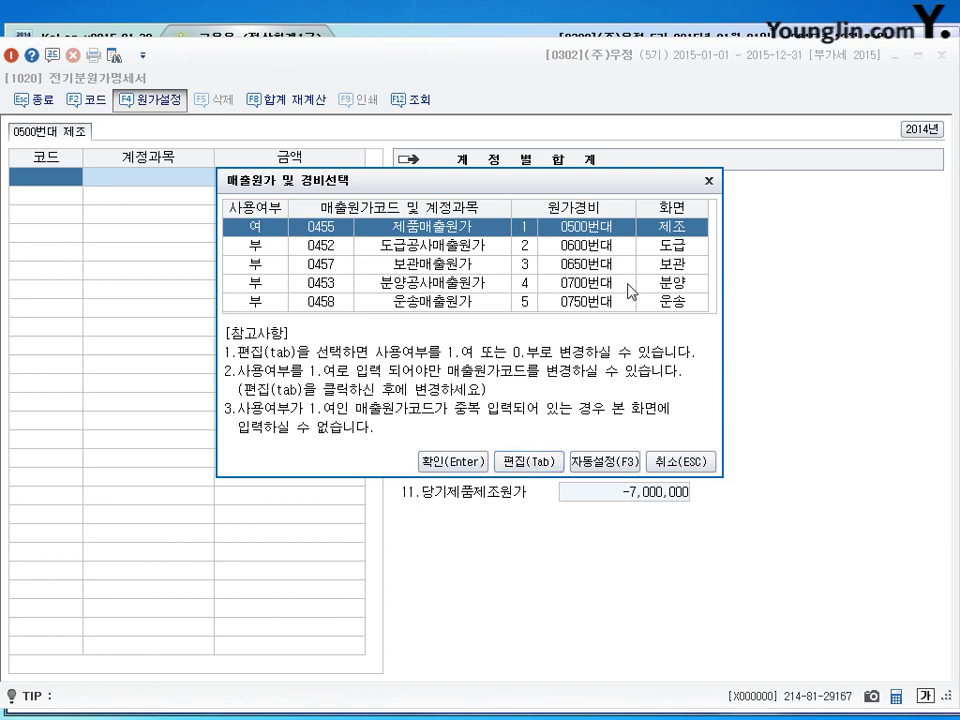
{"action": "left_click", "coordinate": [708, 182]}
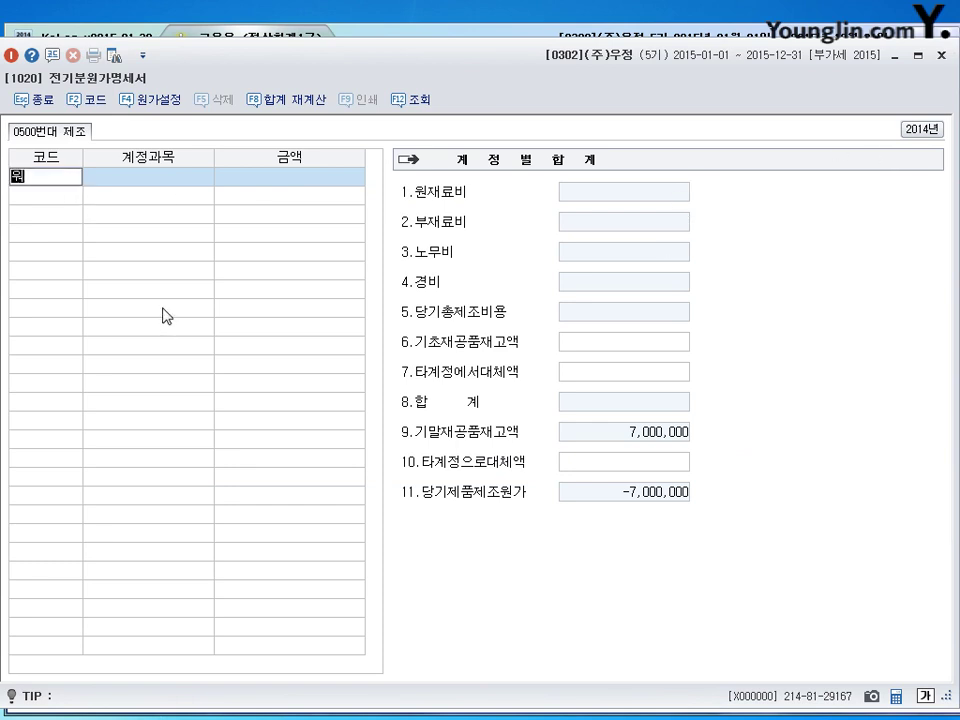
- Add the raw material cost account 0501 원재료비 to the first row by looking up "원재"
{"action": "key", "text": "Hangul"}
{"action": "type", "text": "원재"}
{"action": "key", "text": "Return"}
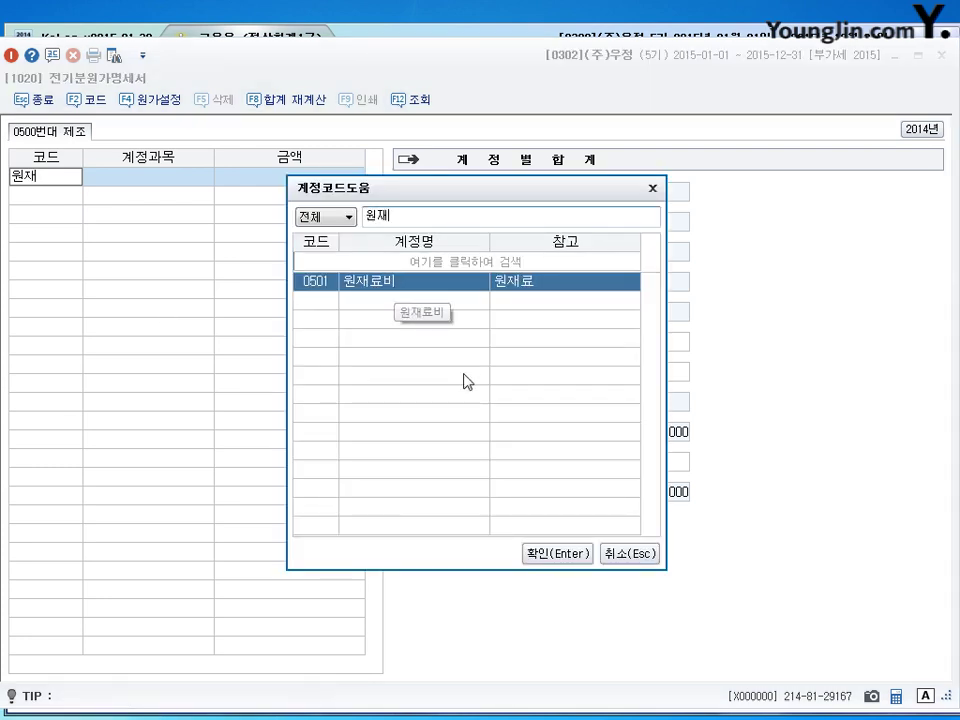
{"action": "left_click", "coordinate": [549, 560]}
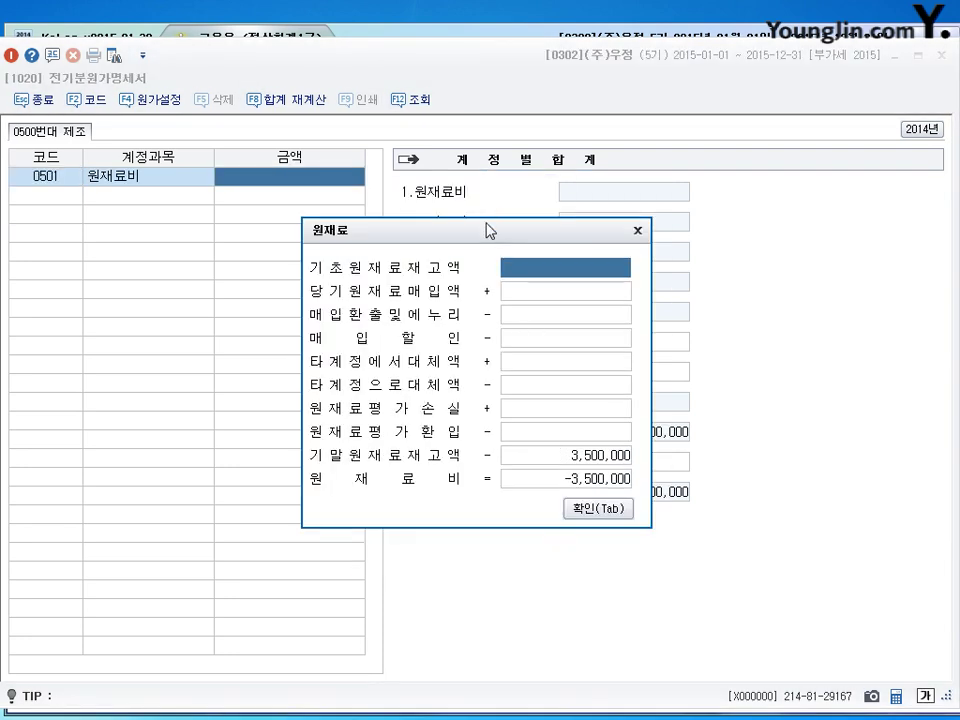
- Set the raw material breakdown's 기초원재료재고액 to 5,000,000 and 당기원재료매입액 to 60,000,000, and accept it
{"action": "left_click_drag", "start_coordinate": [486, 233], "coordinate": [539, 165]}
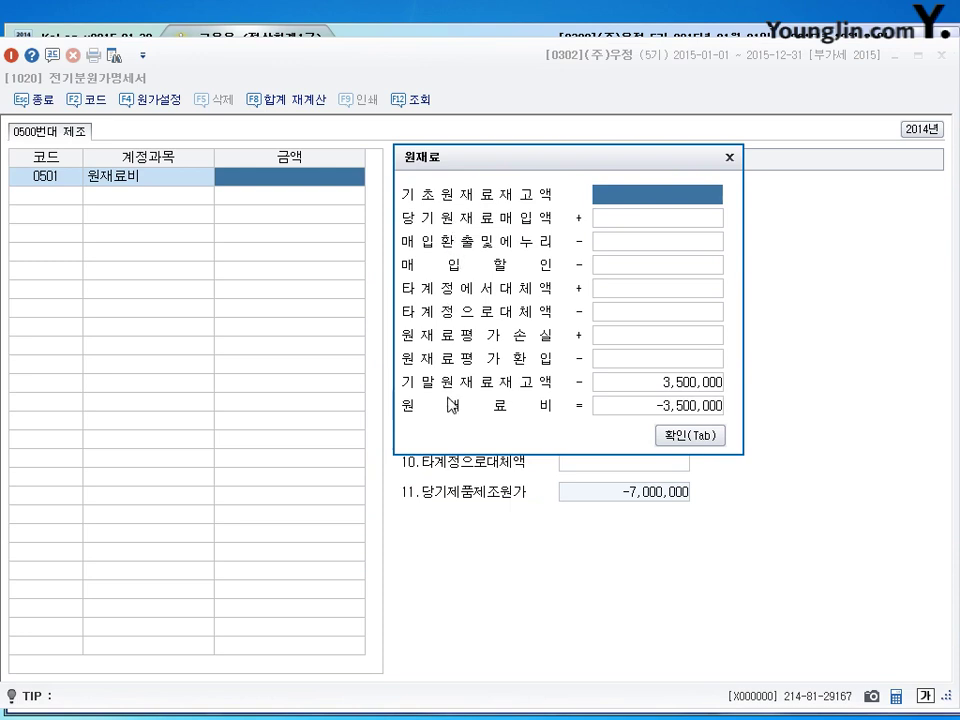
{"action": "left_click", "coordinate": [685, 388]}
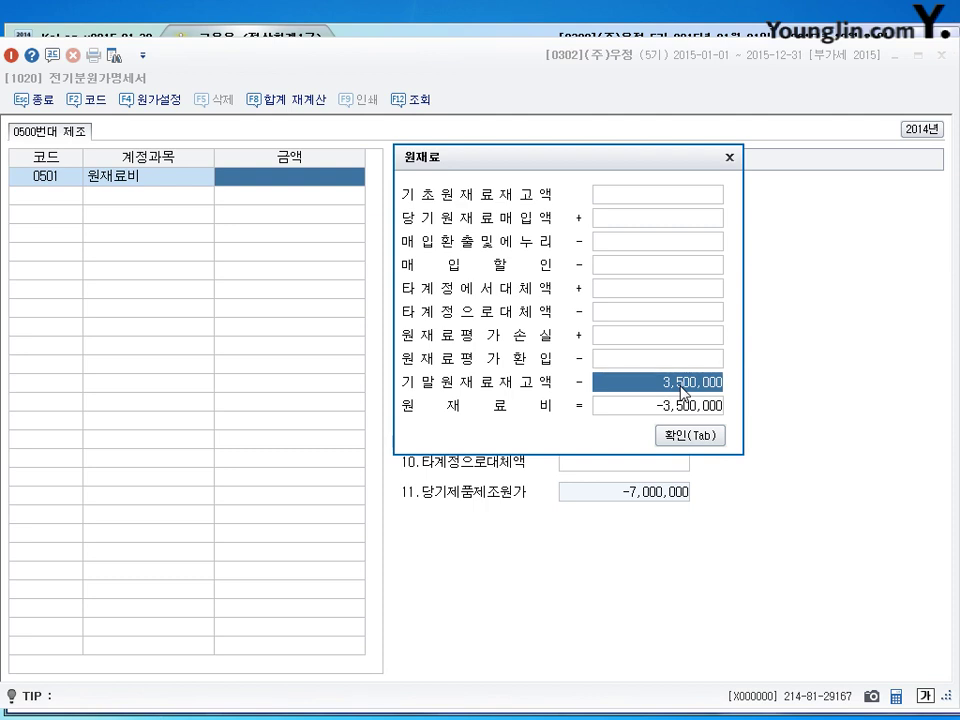
{"action": "left_click", "coordinate": [646, 196]}
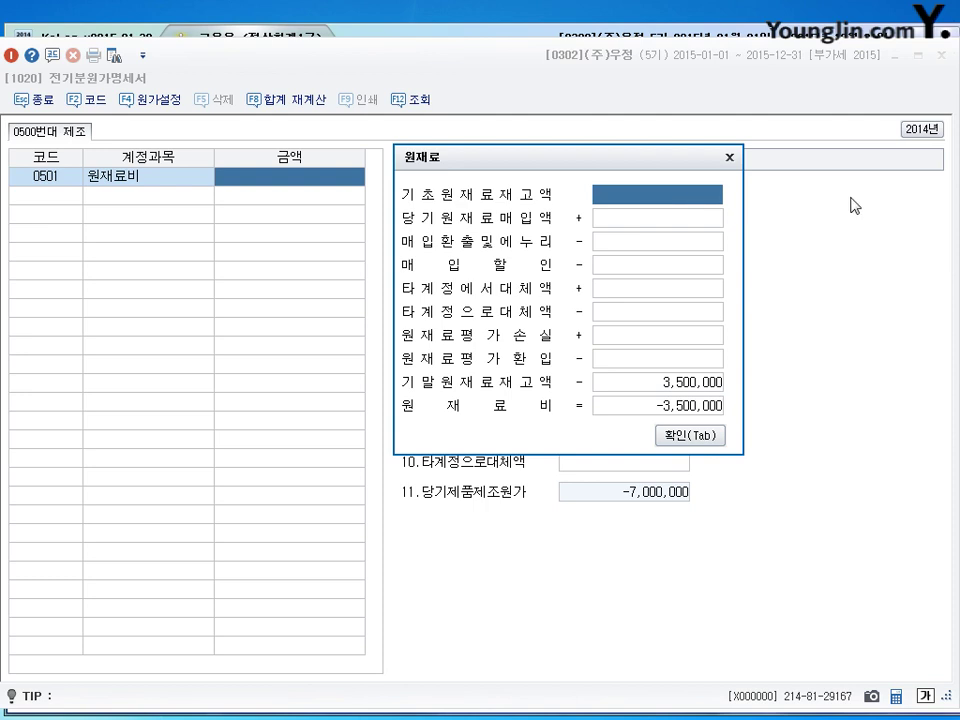
{"action": "type", "text": "5000000"}
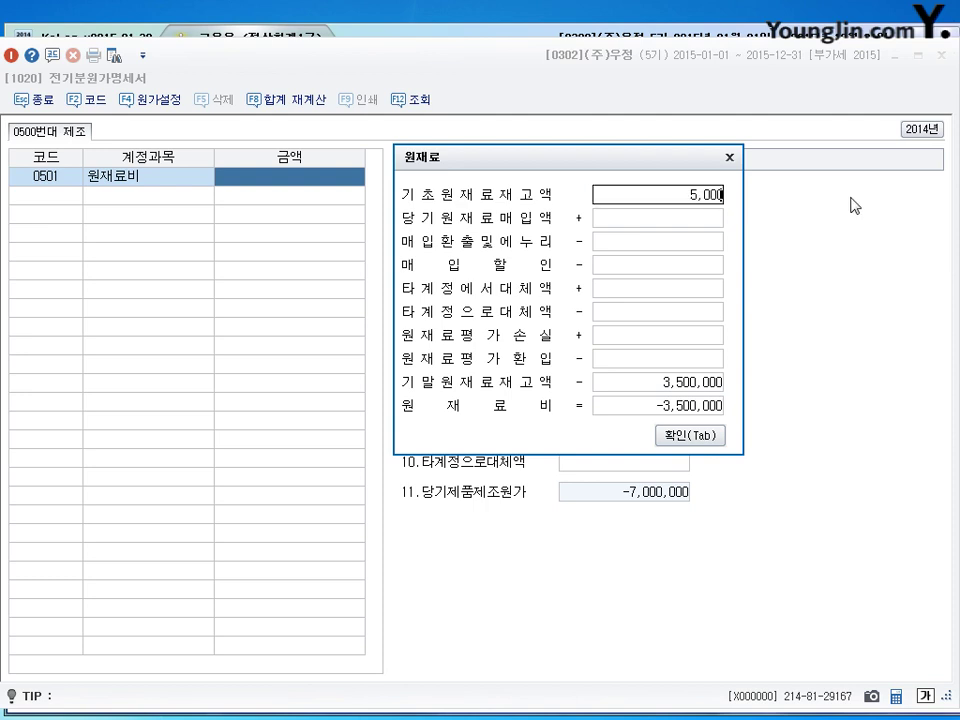
{"action": "key", "text": "Return"}
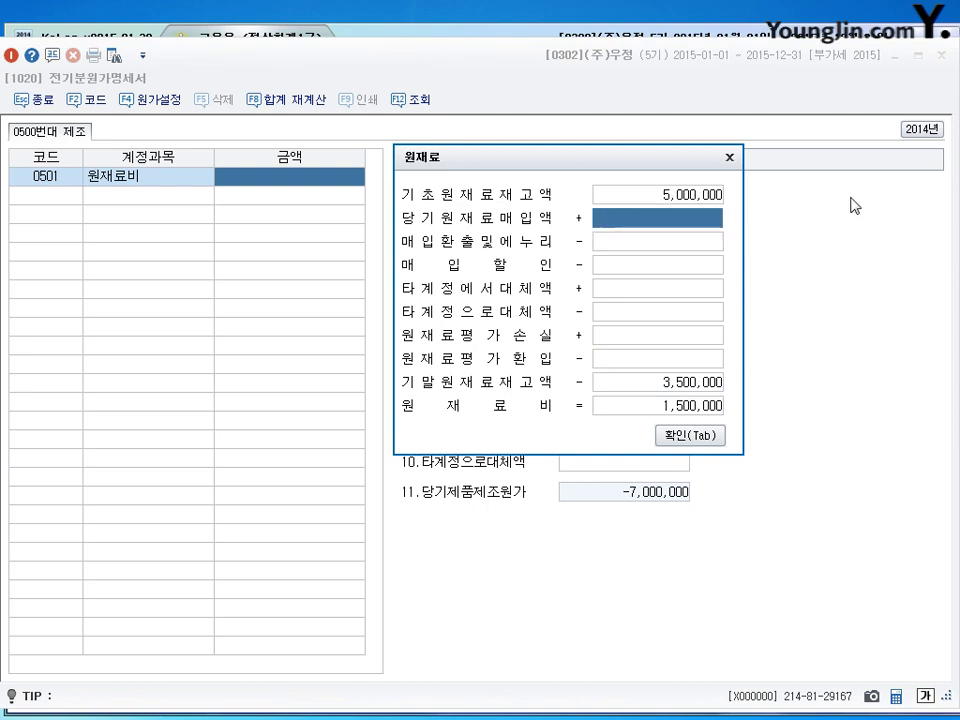
{"action": "type", "text": "60000000"}
{"action": "key", "text": "Return"}
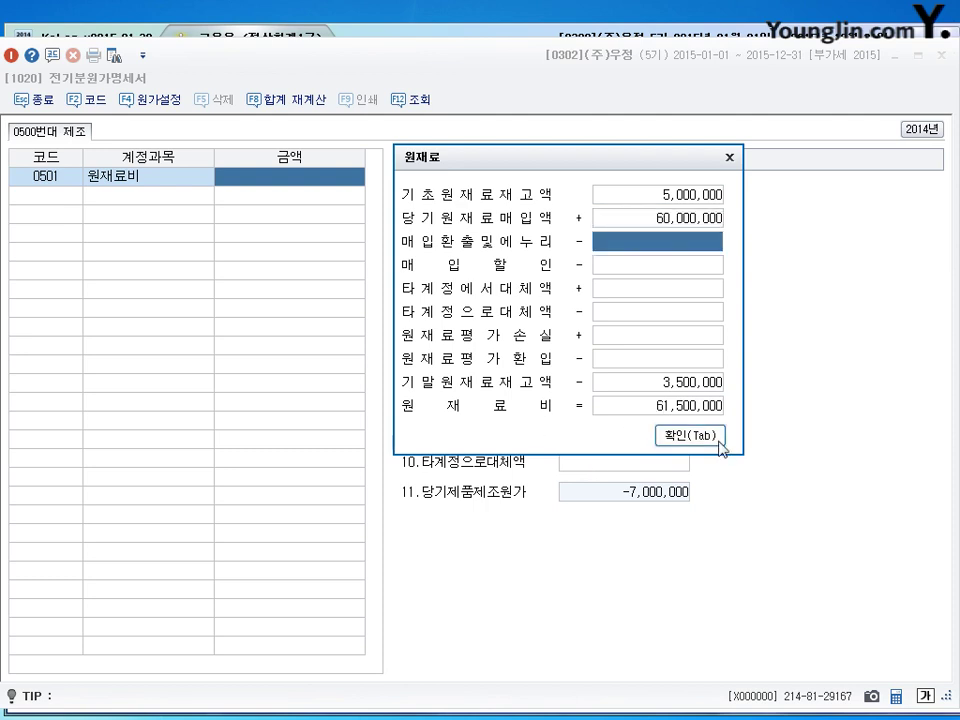
{"action": "left_click", "coordinate": [690, 195]}
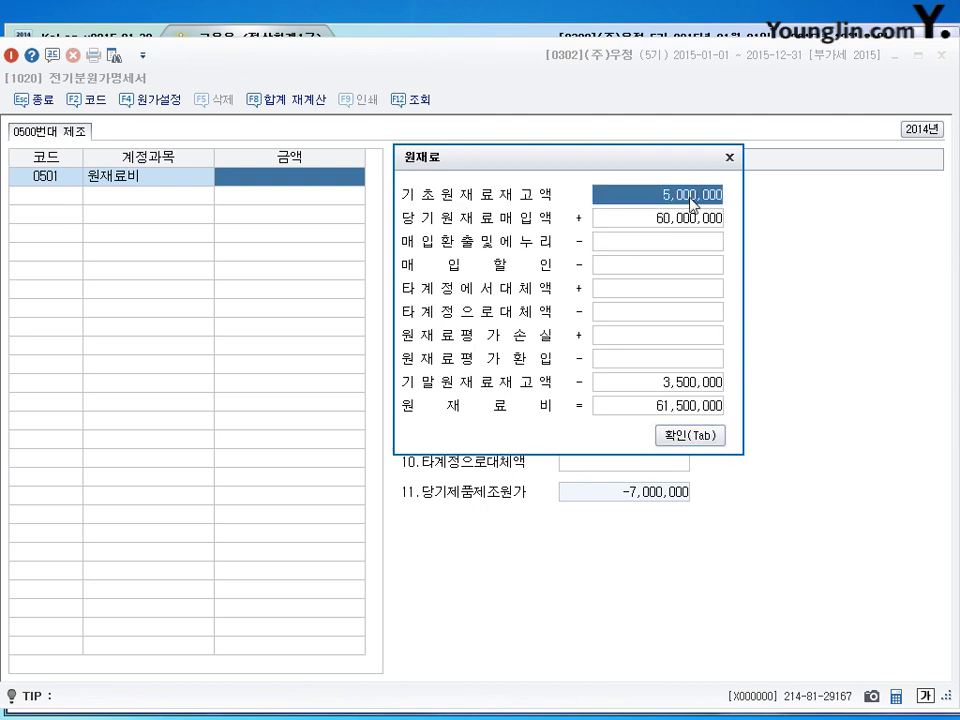
{"action": "left_click", "coordinate": [682, 218]}
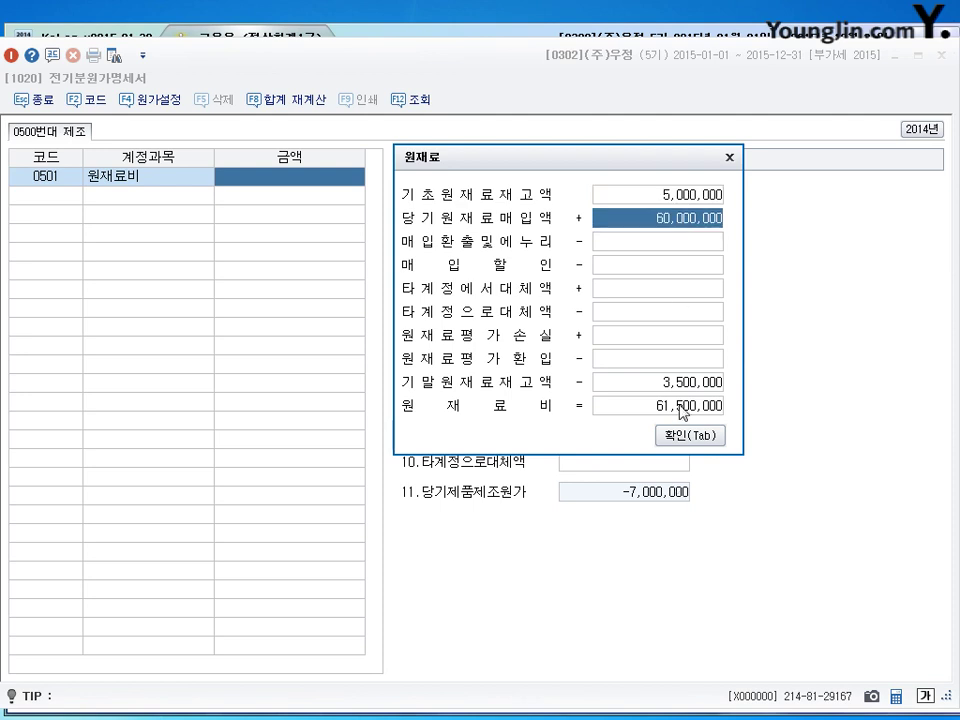
{"action": "left_click", "coordinate": [650, 391]}
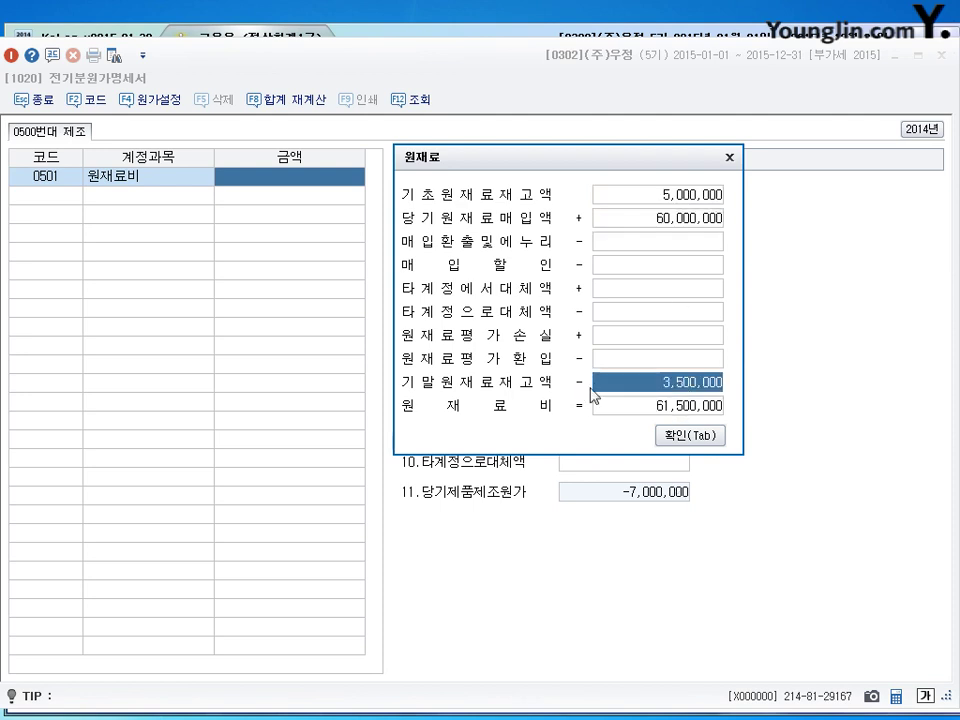
{"action": "left_click", "coordinate": [700, 437]}
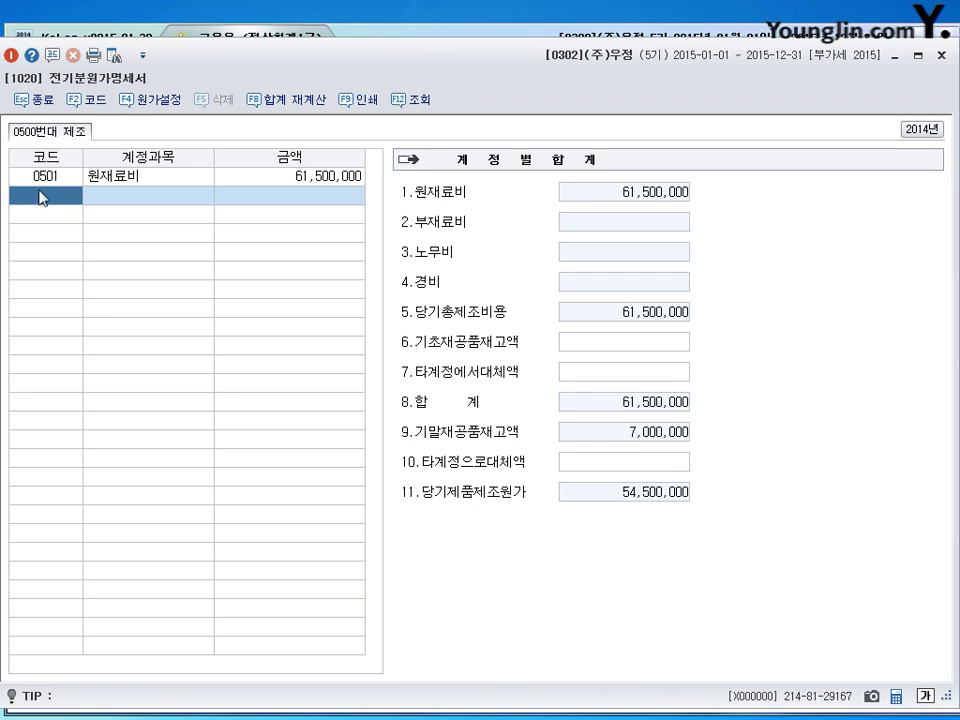
- Add a row for account 0504 임금 with an amount of 15,000,000
{"action": "type", "text": "0504"}
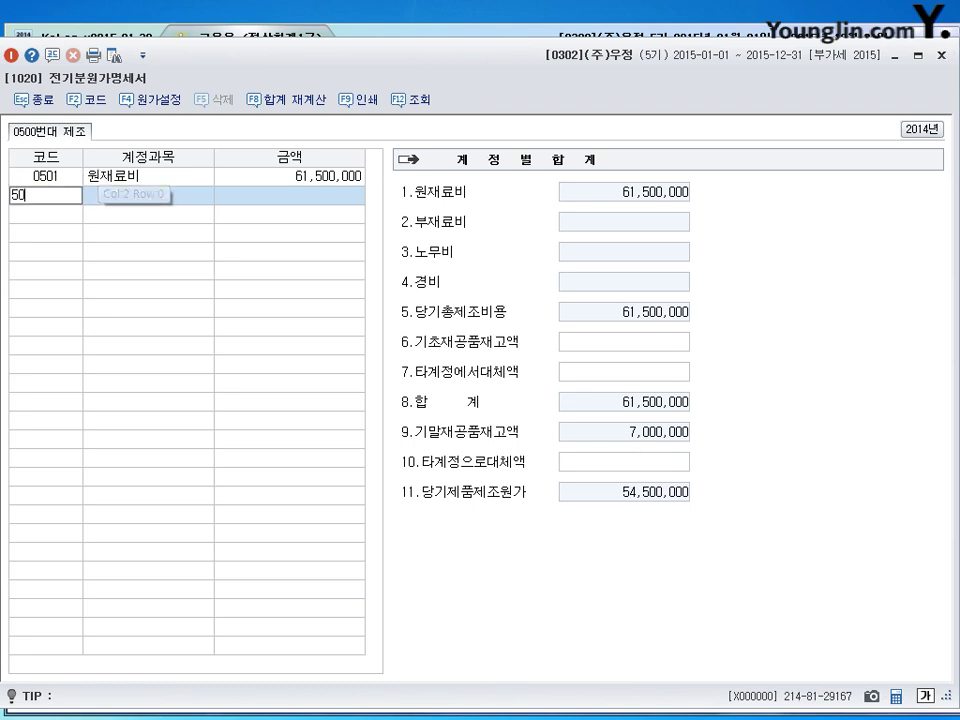
{"action": "key", "text": "Return"}
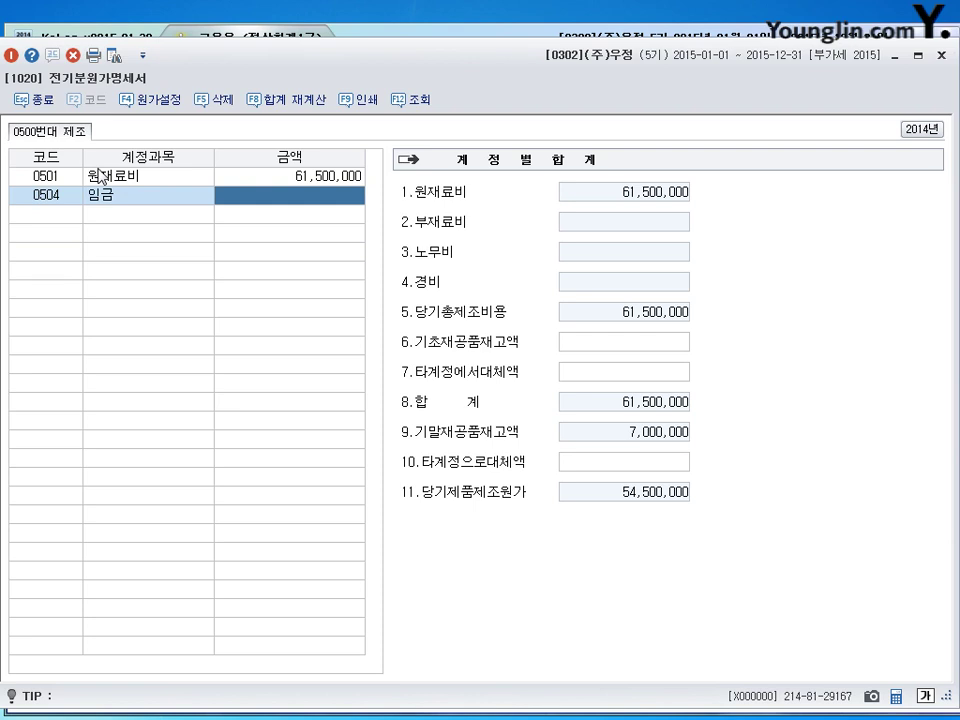
{"action": "type", "text": "15000000"}
{"action": "key", "text": "Return"}
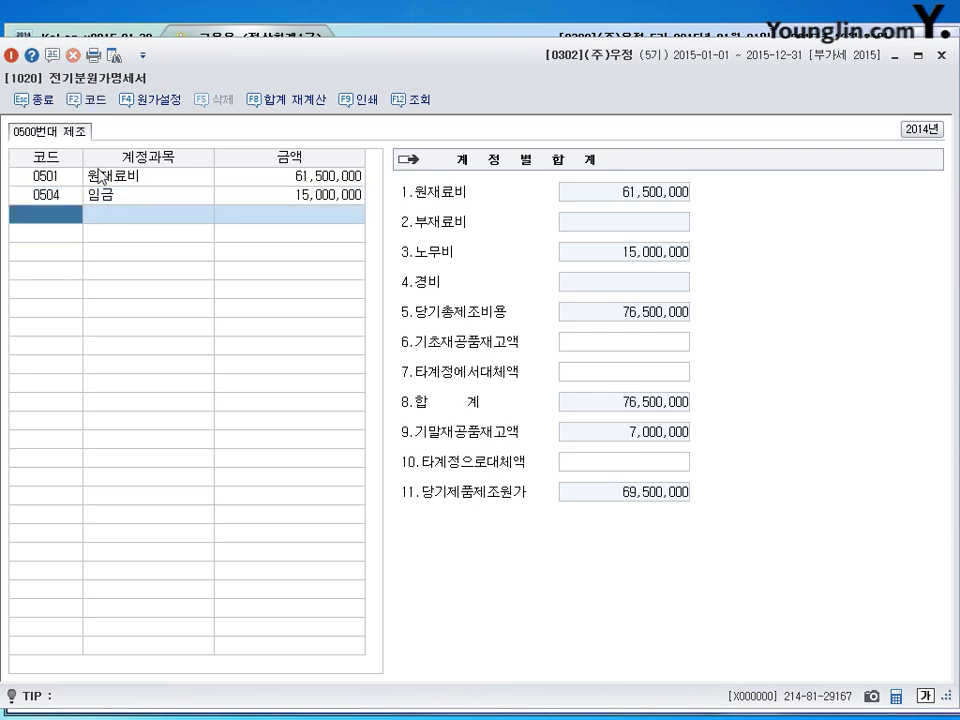
- Add a row for account 0511 복리후생비 with an amount of 1,800,000
{"action": "type", "text": "81"}
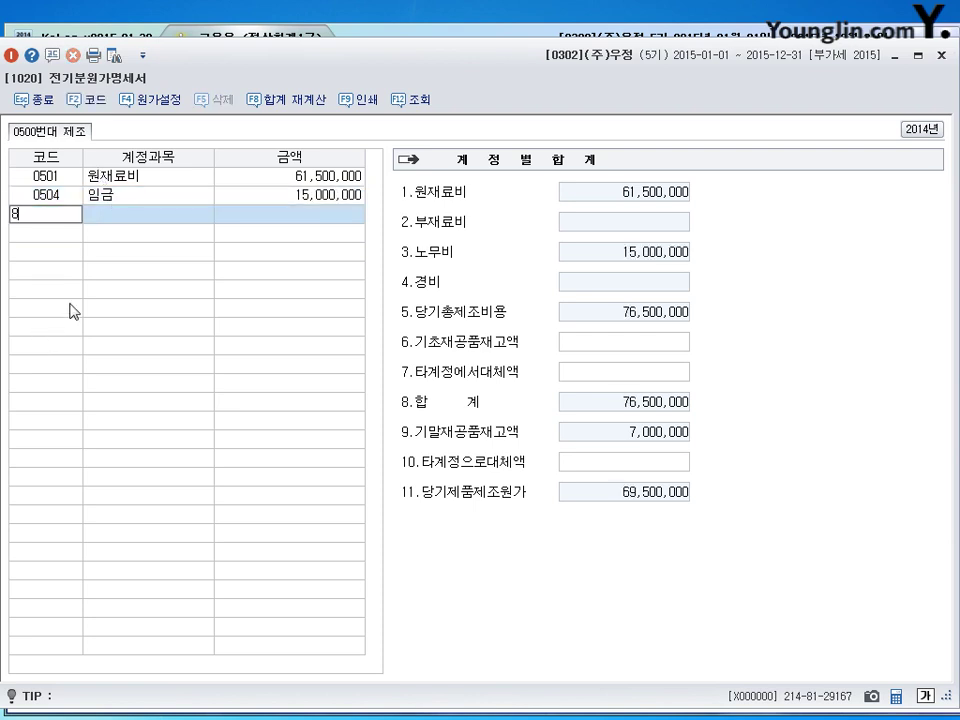
{"action": "key", "text": "BackSpace"}
{"action": "key", "text": "BackSpace"}
{"action": "type", "text": "511"}
{"action": "key", "text": "Return"}
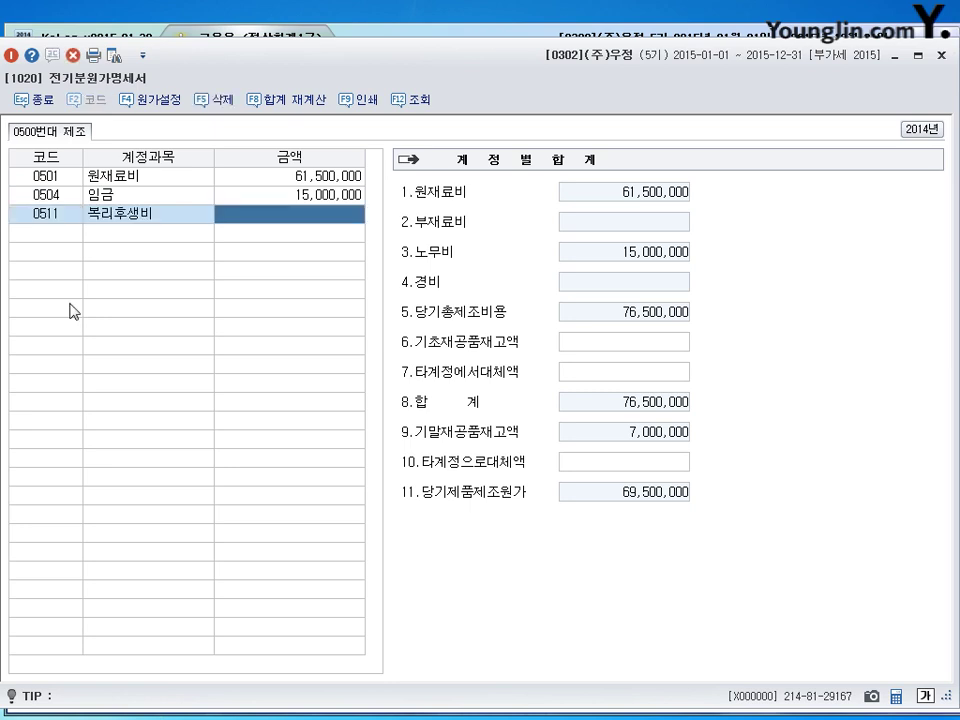
{"action": "type", "text": "1800000"}
{"action": "key", "text": "Return"}
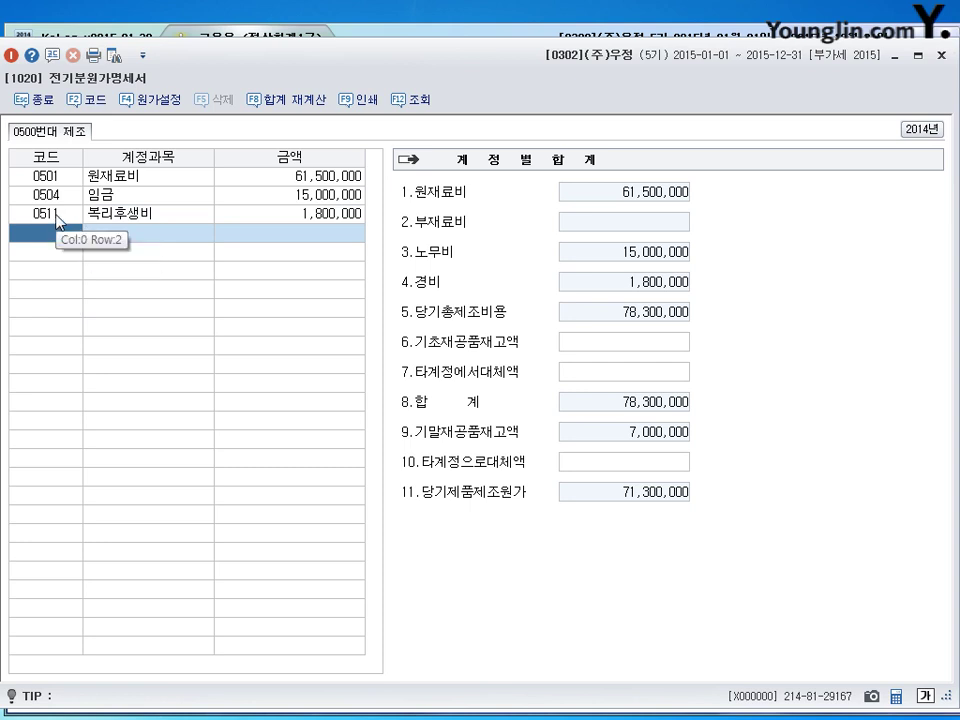
- Look up "가스" and add account 0515 가스수도료 with an amount of 1,500,000
{"action": "type", "text": "가스"}
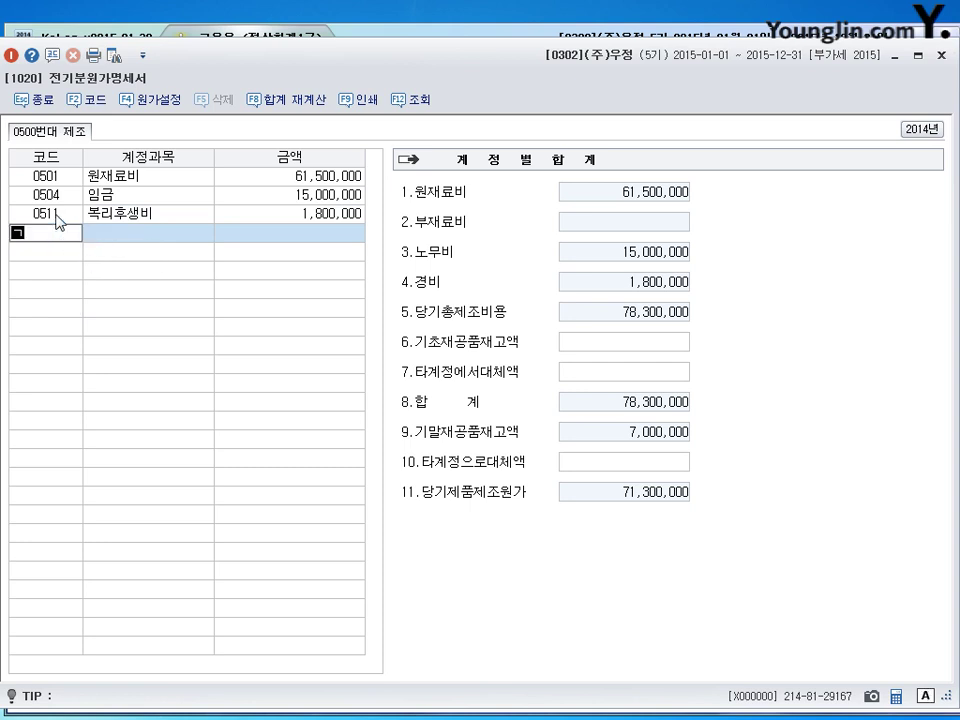
{"action": "key", "text": "Return"}
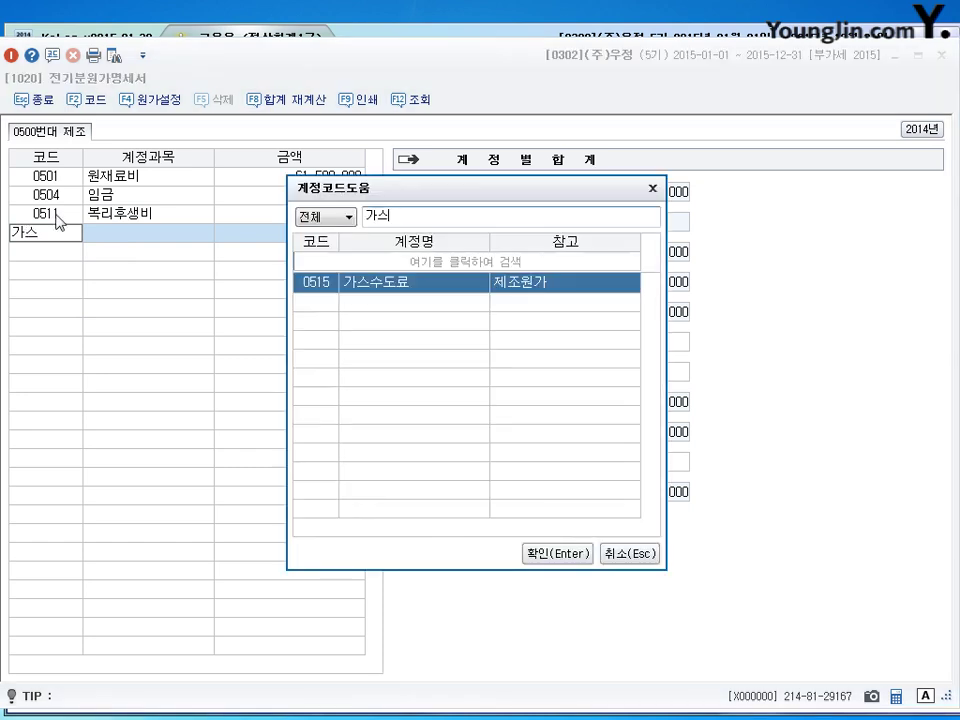
{"action": "key", "text": "Return"}
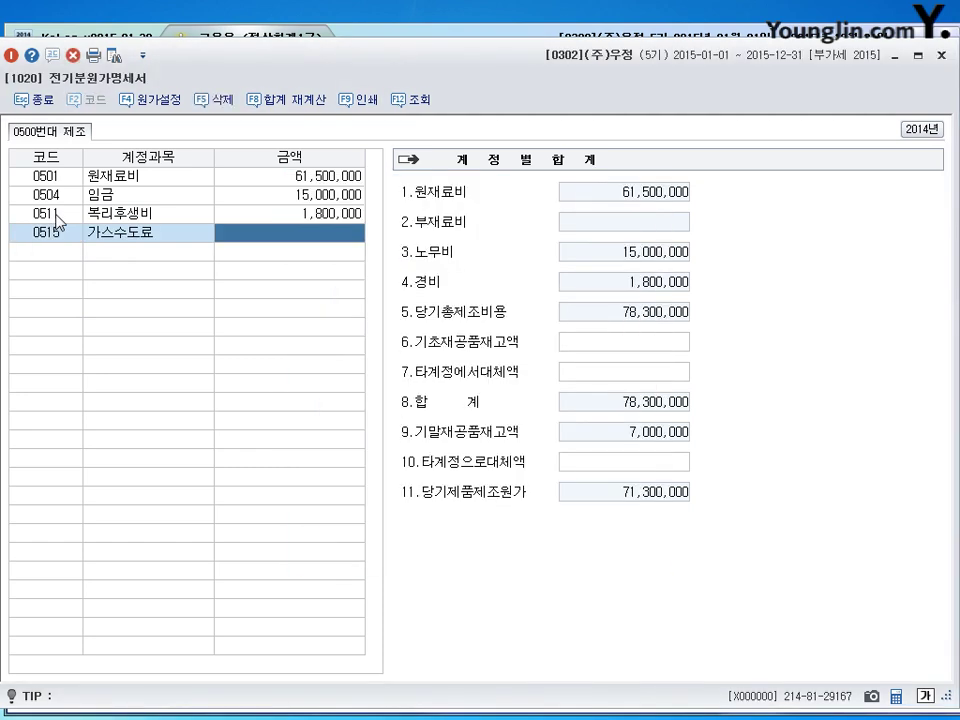
{"action": "type", "text": "1500000"}
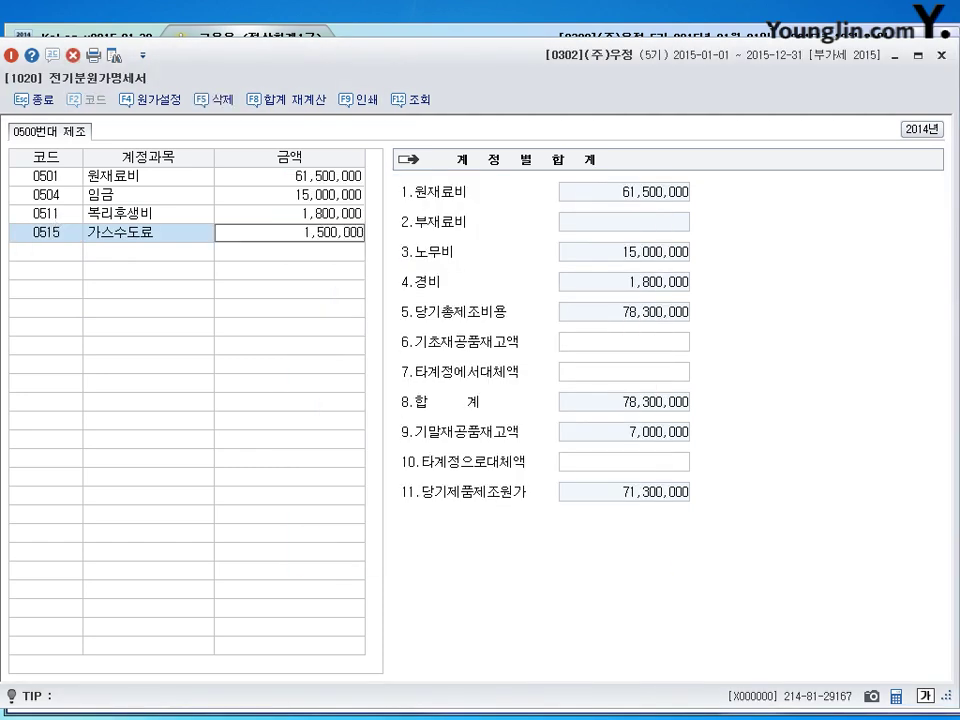
{"action": "key", "text": "Return"}
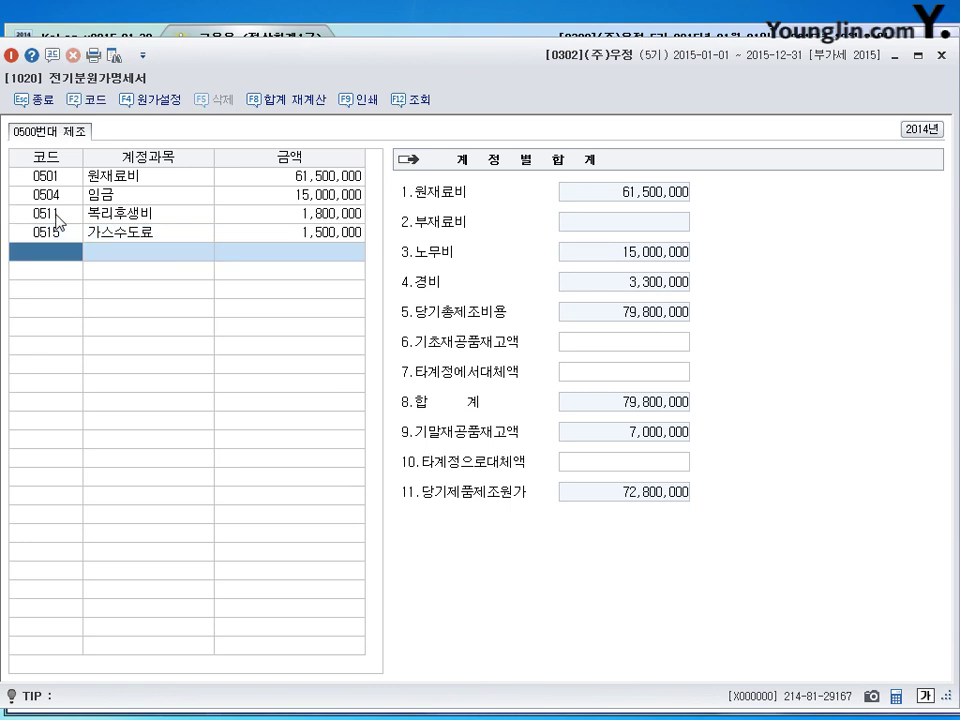
- Look up "감가" and add account 0518 감가상각비 with an amount of 1,500,000
{"action": "type", "text": "감"}
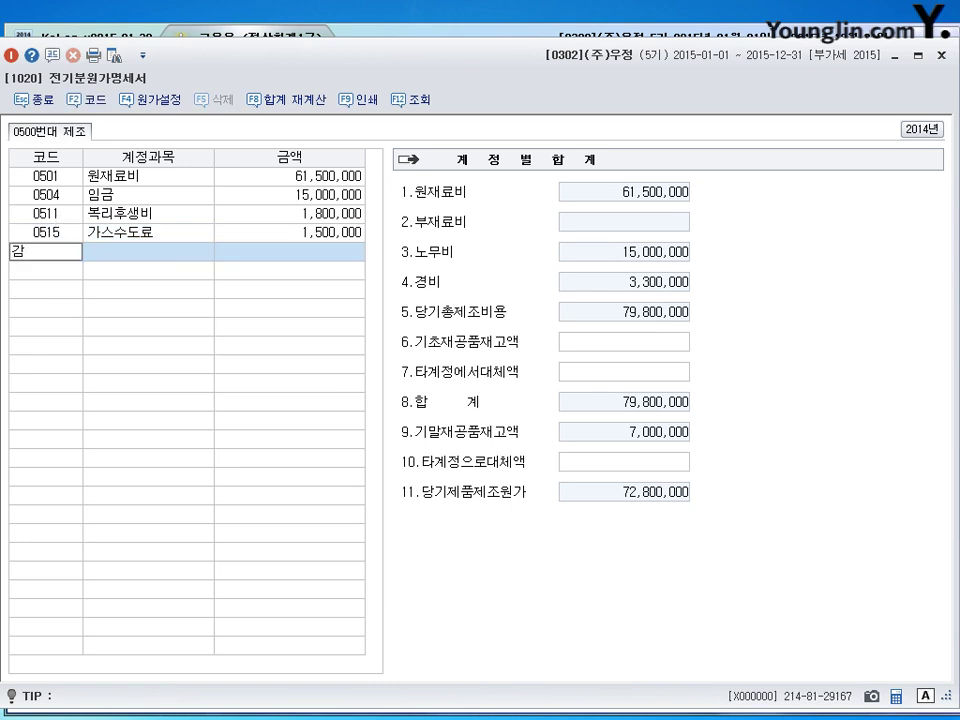
{"action": "type", "text": "가"}
{"action": "key", "text": "Return"}
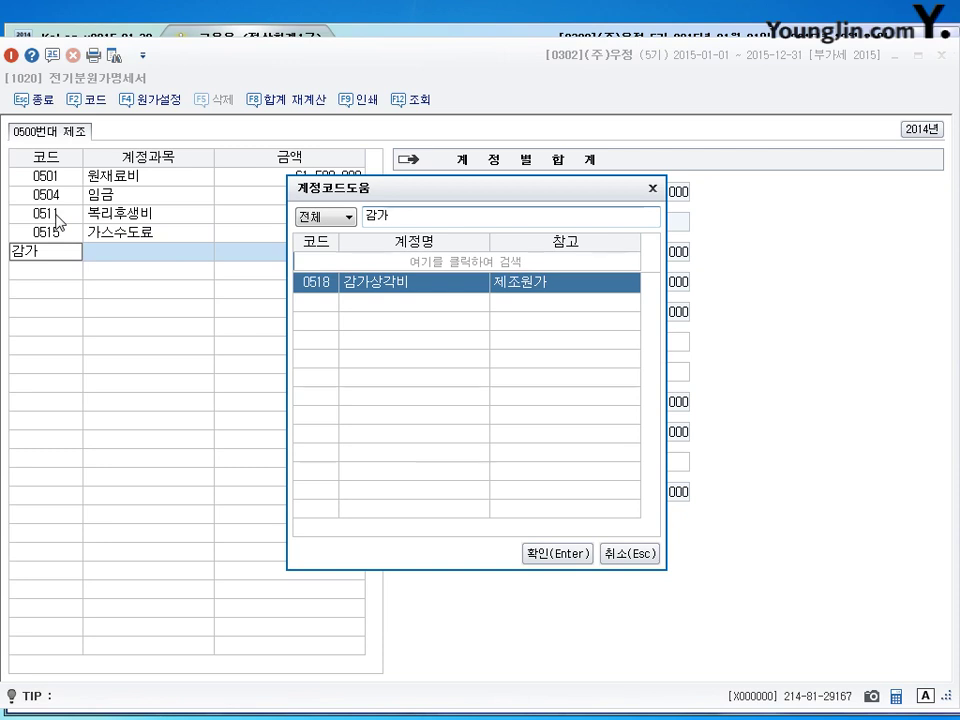
{"action": "key", "text": "Return"}
{"action": "type", "text": "1500000"}
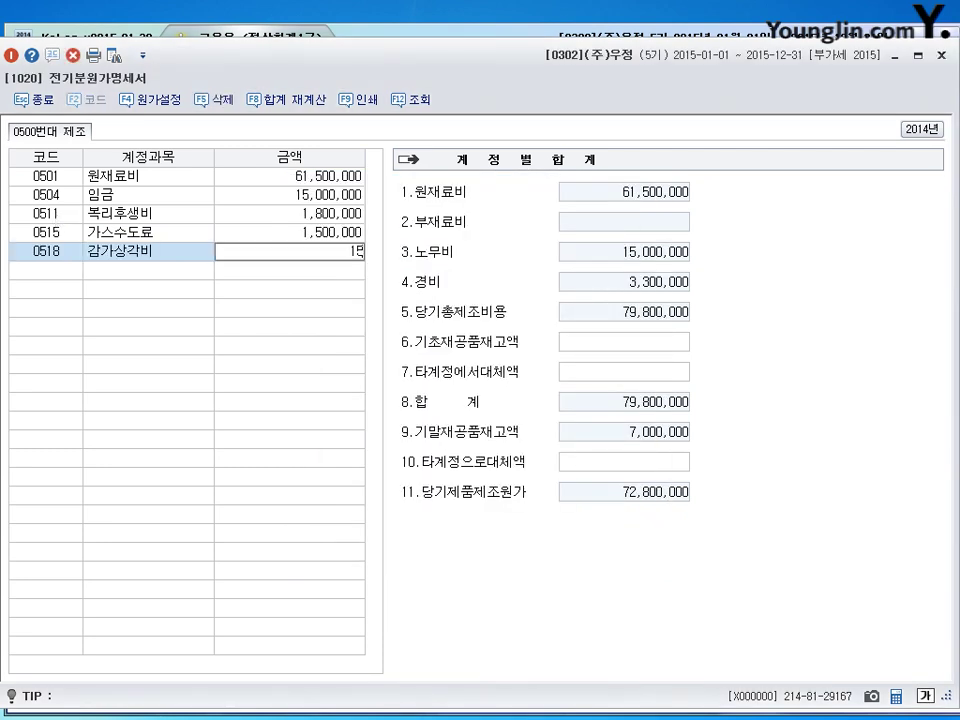
{"action": "key", "text": "Return"}
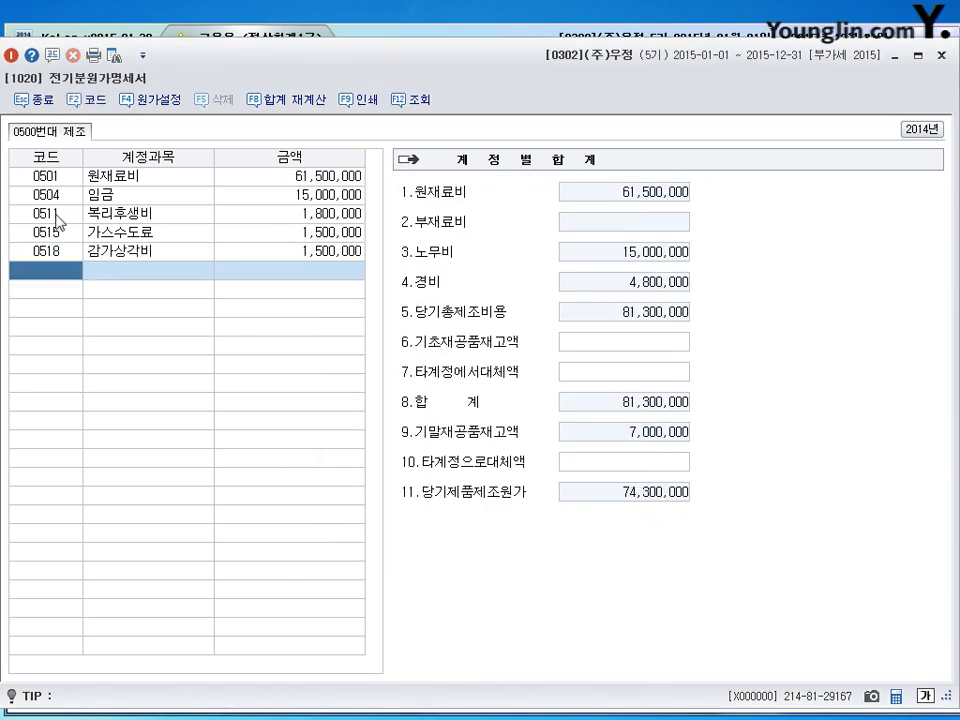
- Look up "수선" and add account 0520 수선비 with an amount of 2,400,000
{"action": "type", "text": "수선"}
{"action": "key", "text": "Return"}
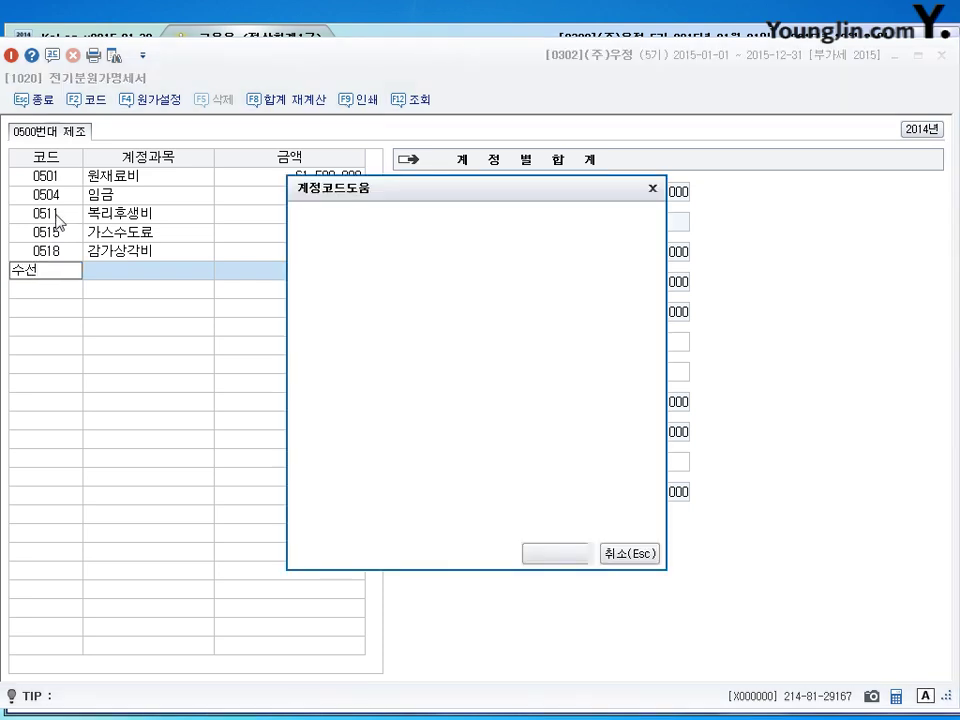
{"action": "key", "text": "Return"}
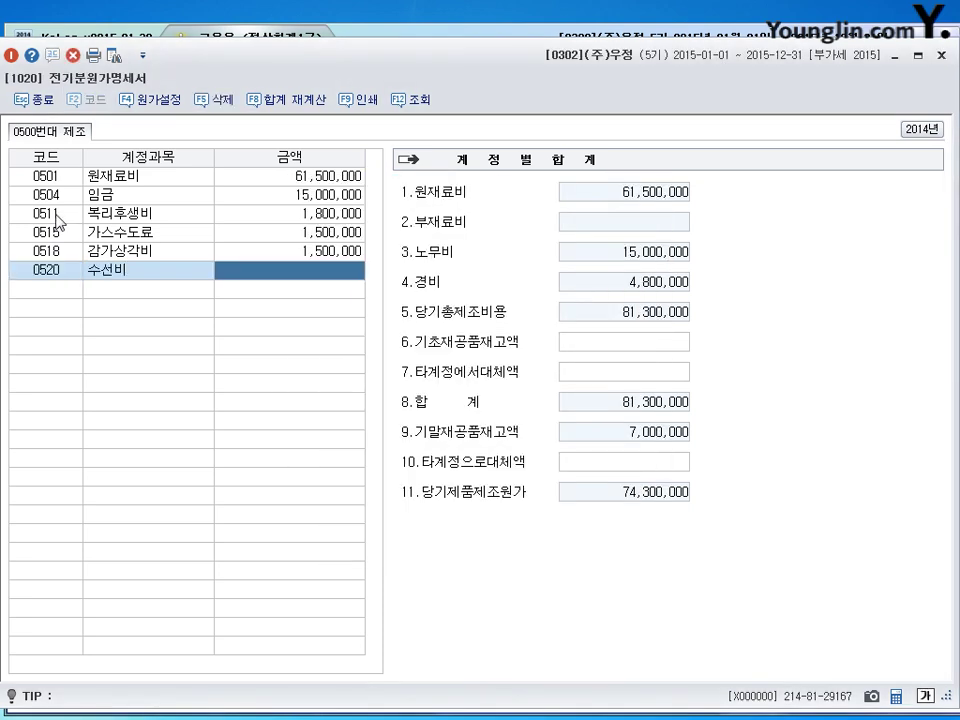
{"action": "type", "text": "2400000"}
{"action": "key", "text": "Return"}
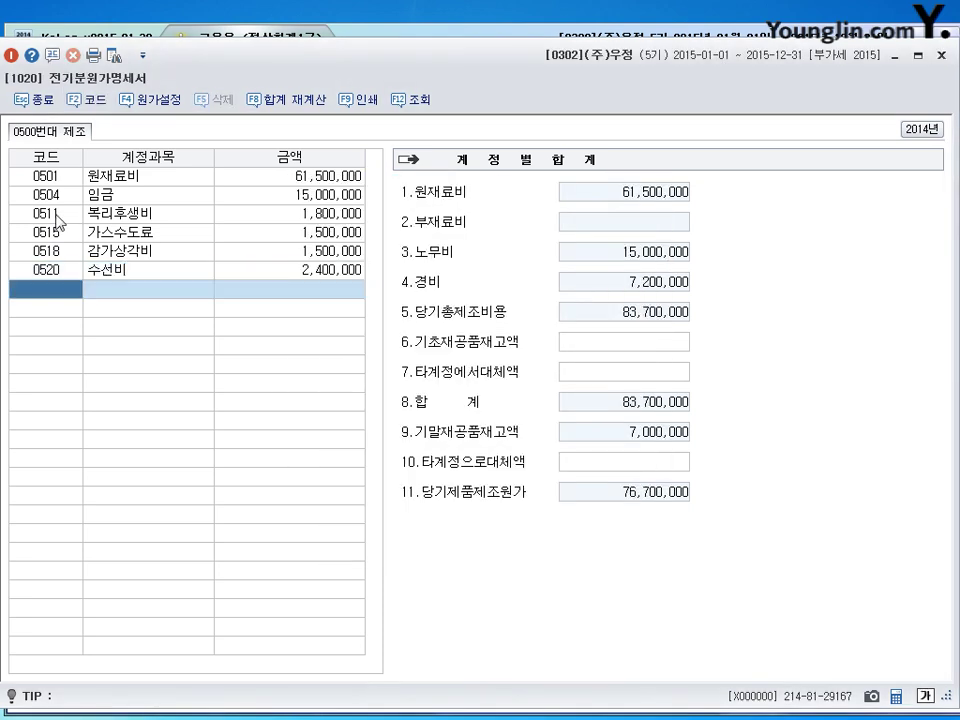
{"action": "type", "text": "보험"}
{"action": "key", "text": "Return"}
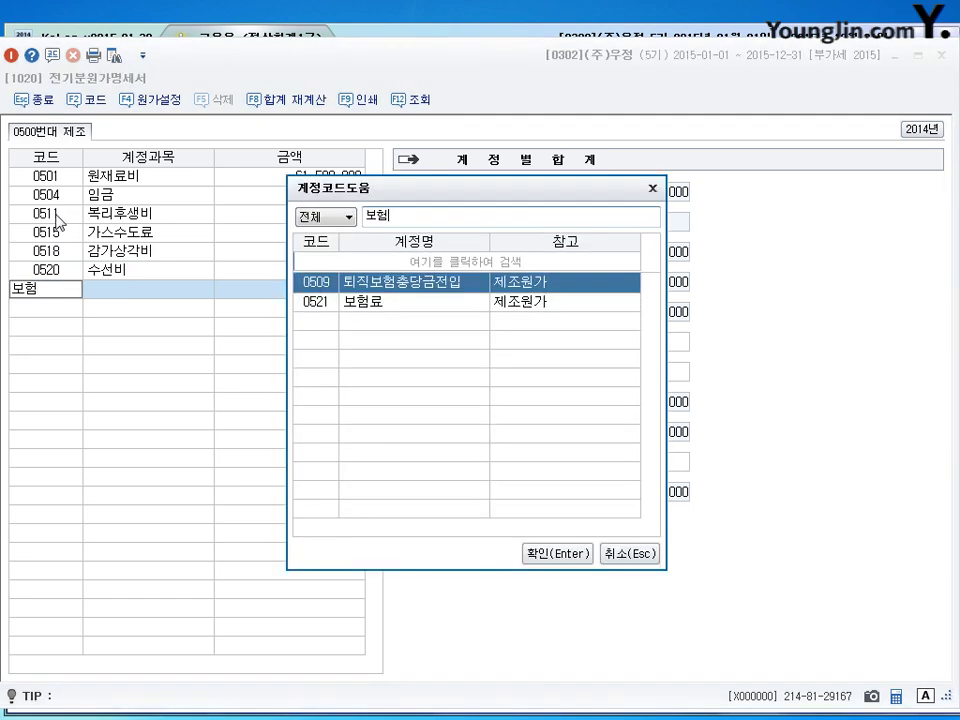
{"action": "key", "text": "Return"}
{"action": "key", "text": "Left"}
- Look up "보험" and add account 0521 보험료 with an amount of 1,500,000
{"action": "type", "text": "보험"}
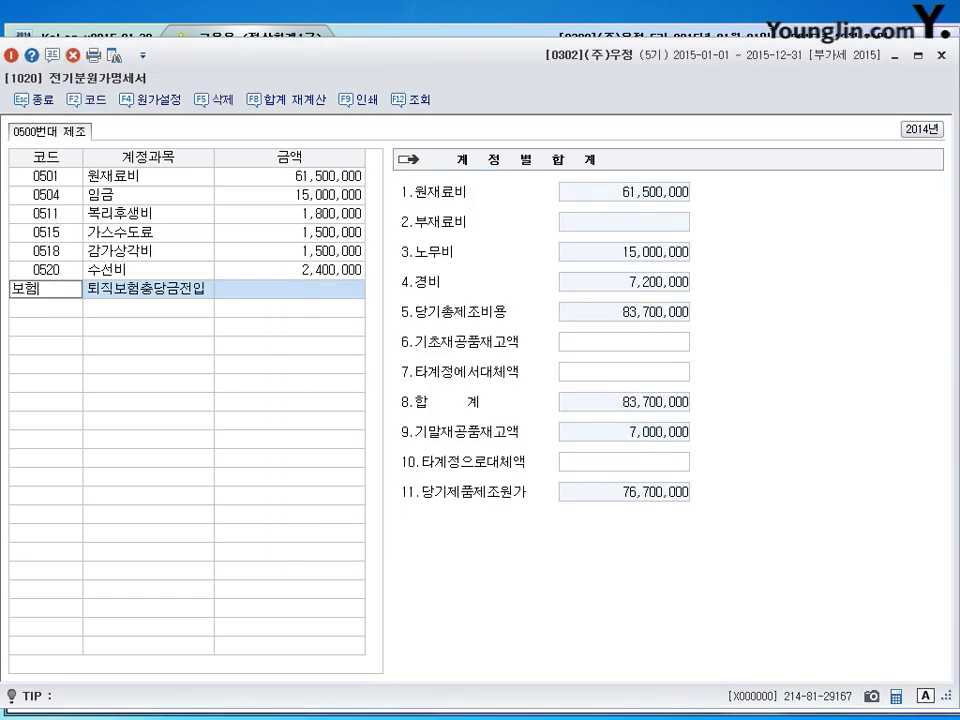
{"action": "key", "text": "Return"}
{"action": "key", "text": "Down"}
{"action": "key", "text": "Return"}
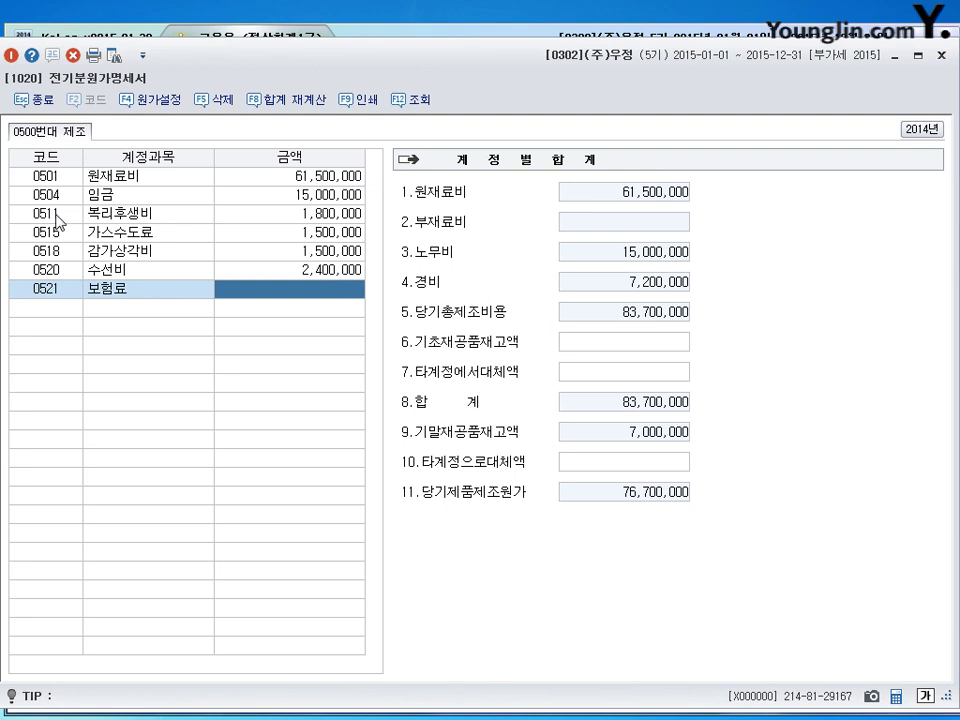
{"action": "type", "text": "1500000"}
{"action": "key", "text": "Return"}
- Look up "차량" and add account 0522 차량유지비 with an amount of 5,500,000
{"action": "type", "text": "ㅊ"}
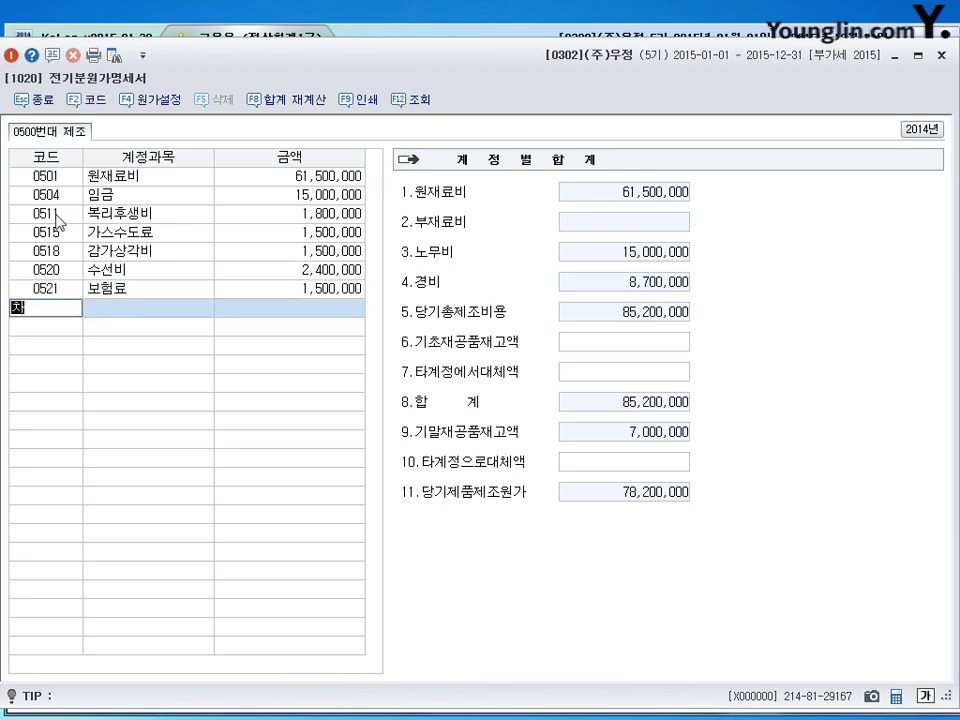
{"action": "type", "text": "차량"}
{"action": "key", "text": "Return"}
{"action": "key", "text": "Return"}
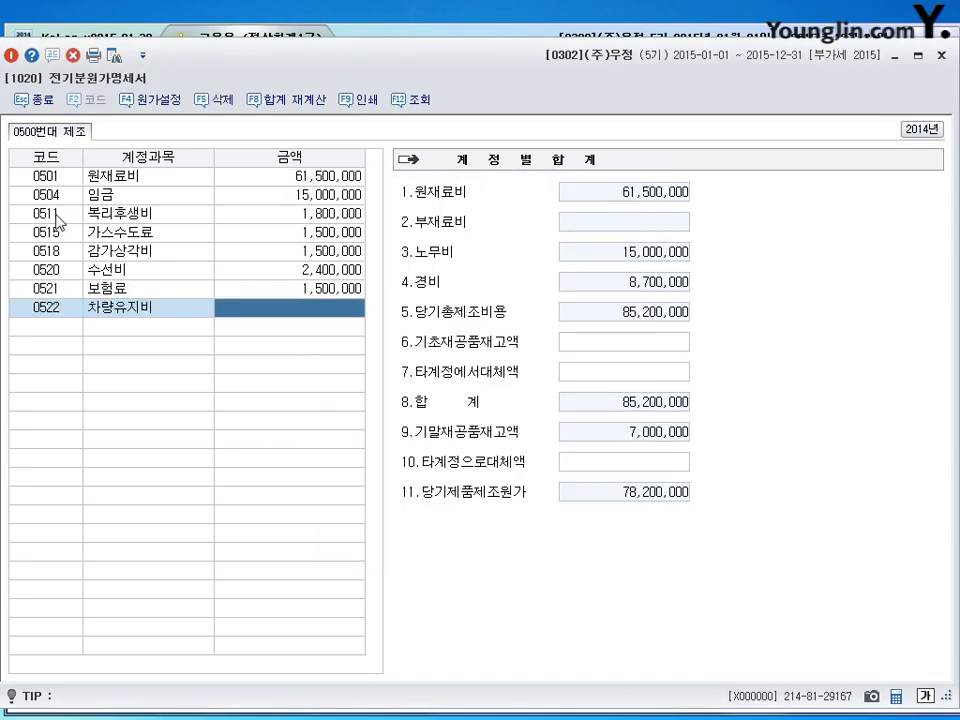
{"action": "type", "text": "5500000"}
{"action": "key", "text": "Return"}
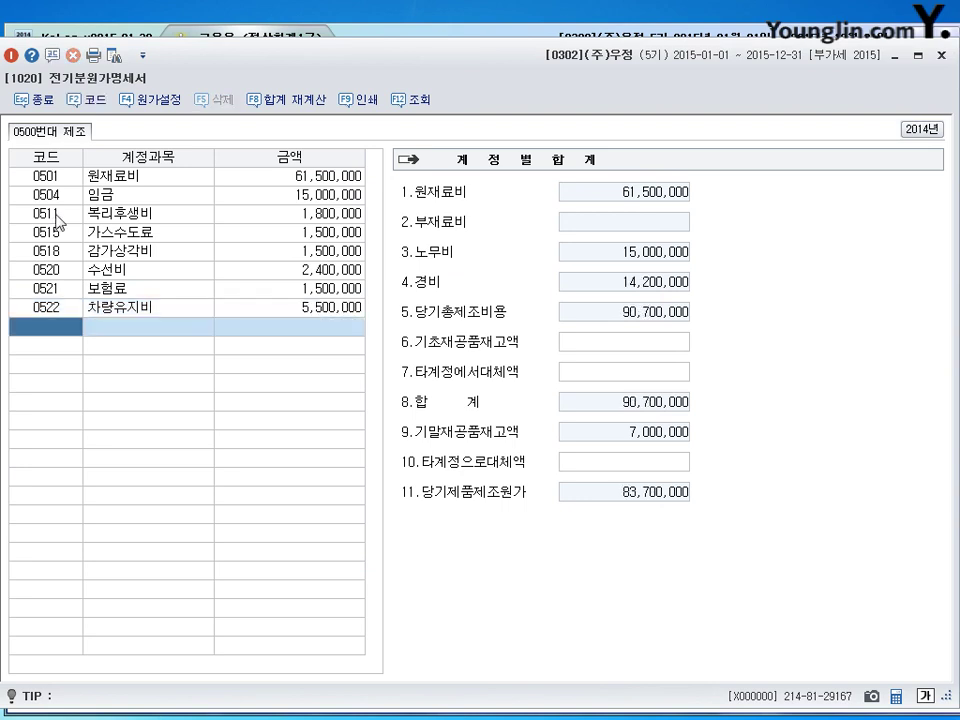
- Look up "소모품" and add account 0530 소모품비 with an amount of 7,070,000
{"action": "type", "text": "소모"}
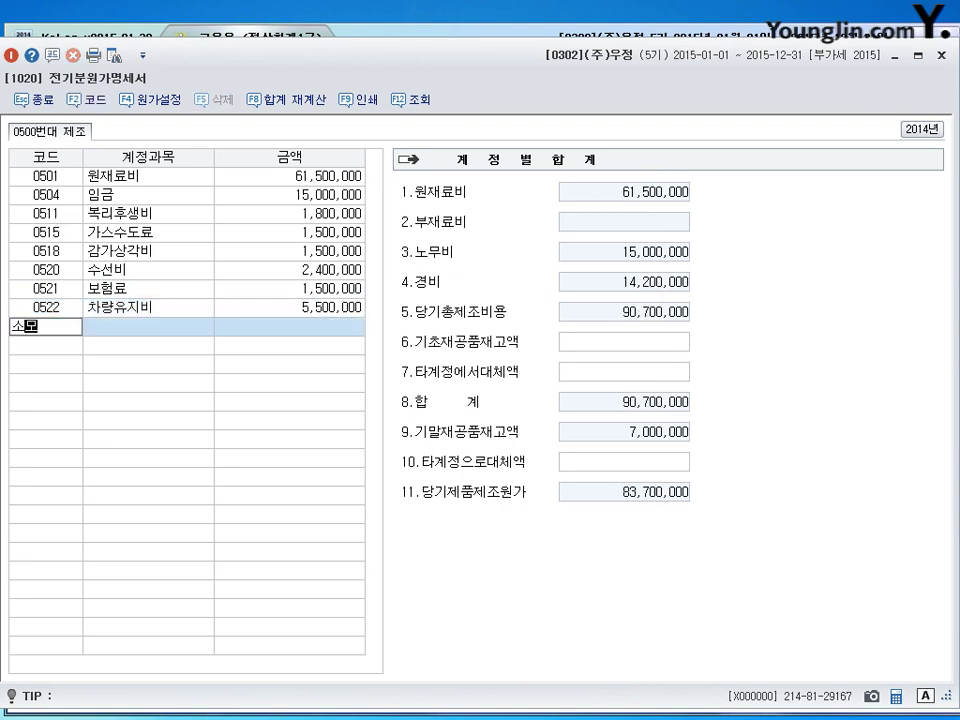
{"action": "type", "text": "품"}
{"action": "key", "text": "Return"}
{"action": "key", "text": "Return"}
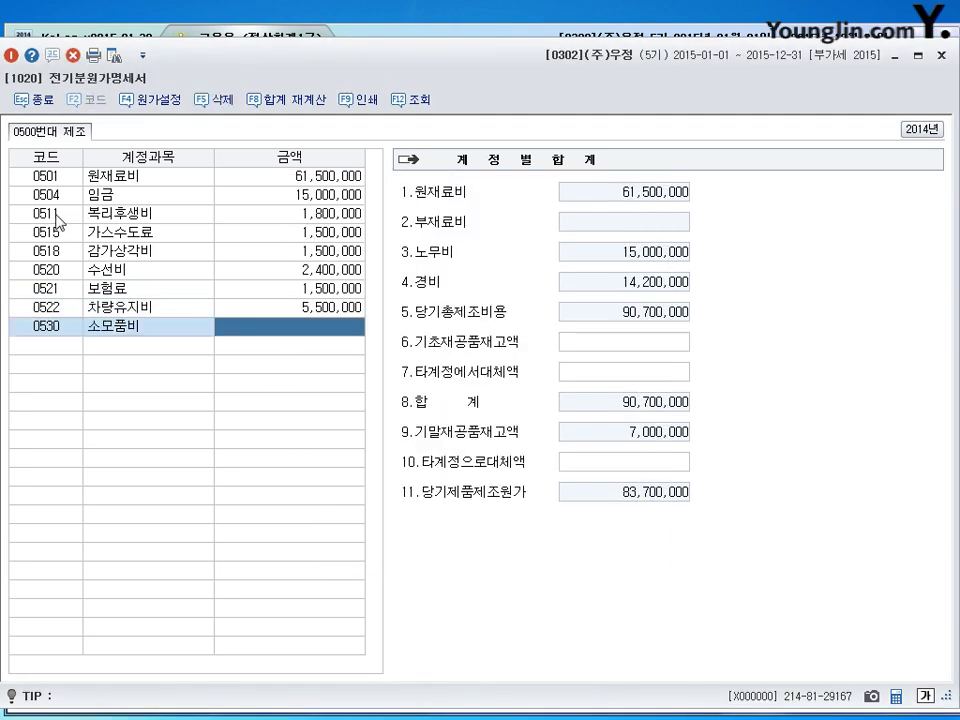
{"action": "type", "text": "7070000"}
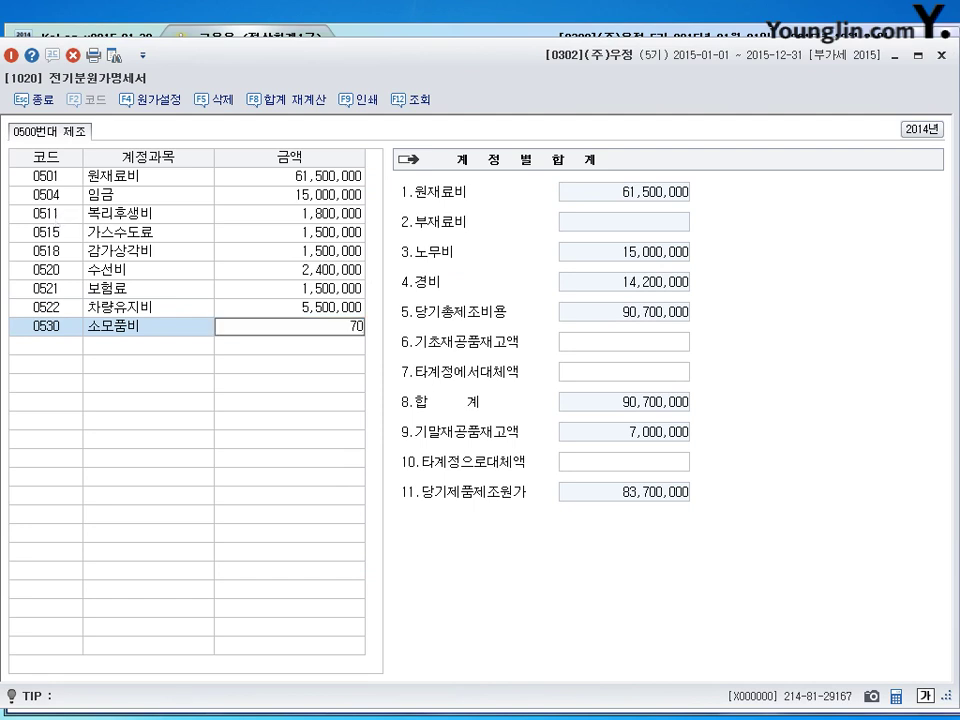
{"action": "key", "text": "Return"}
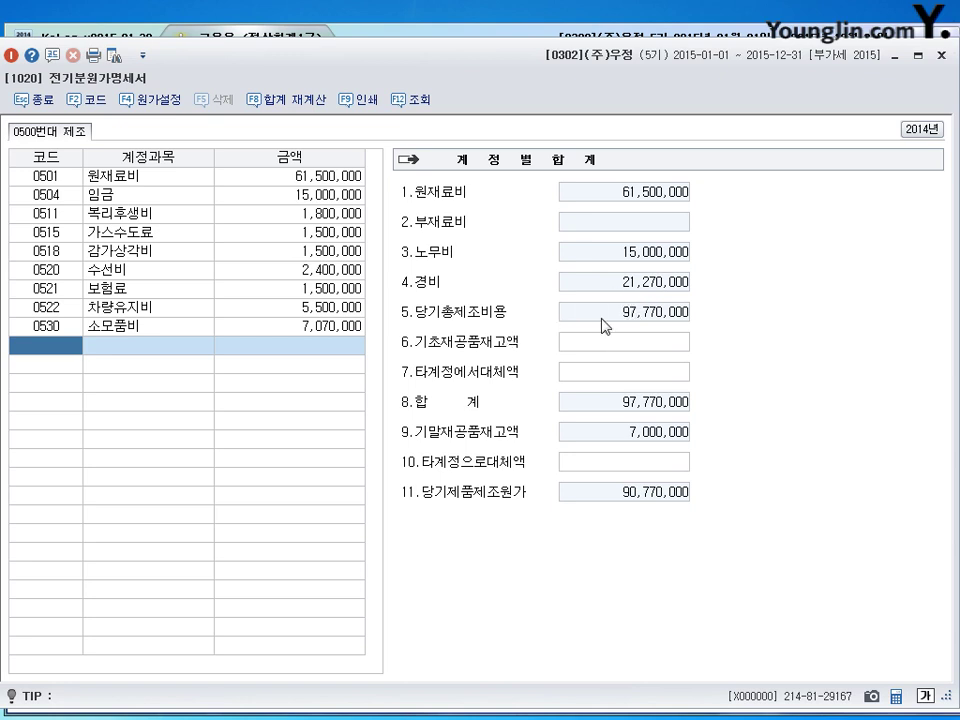
- Compare the entered expense amounts with the 제조원가명세서 in the source PDF, checking the 차량유지비 line
{"action": "left_click", "coordinate": [312, 326]}
{"action": "left_click", "coordinate": [298, 232]}
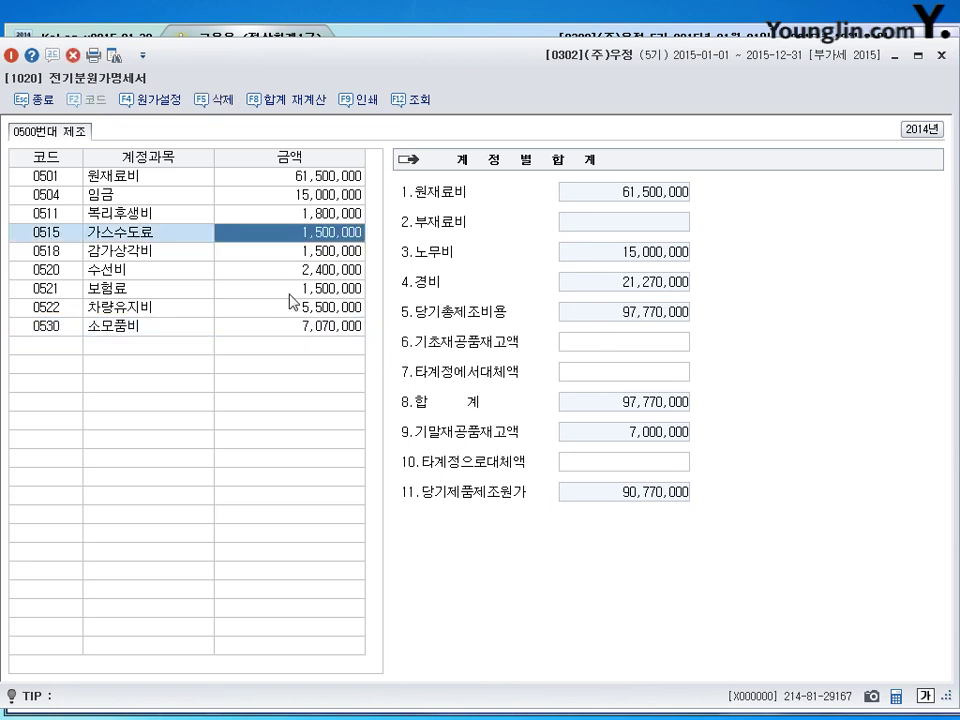
{"action": "left_click", "coordinate": [300, 214]}
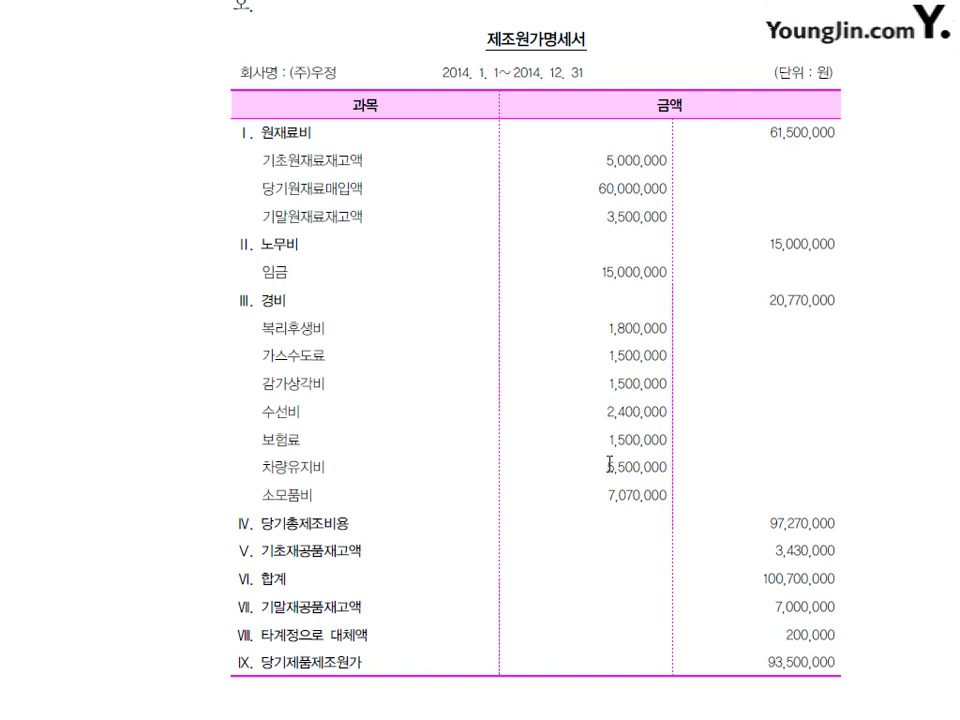
{"action": "left_click_drag", "start_coordinate": [607, 463], "coordinate": [669, 470]}
{"action": "left_click", "coordinate": [676, 466]}
{"action": "left_click", "coordinate": [664, 467]}
{"action": "left_click_drag", "start_coordinate": [607, 466], "coordinate": [659, 467]}
{"action": "left_click", "coordinate": [662, 467]}
- Return to the 전기분원가명세서 in KcLep and set the 차량유지비 amount to 5,000,000
{"action": "key", "text": "alt+Tab"}
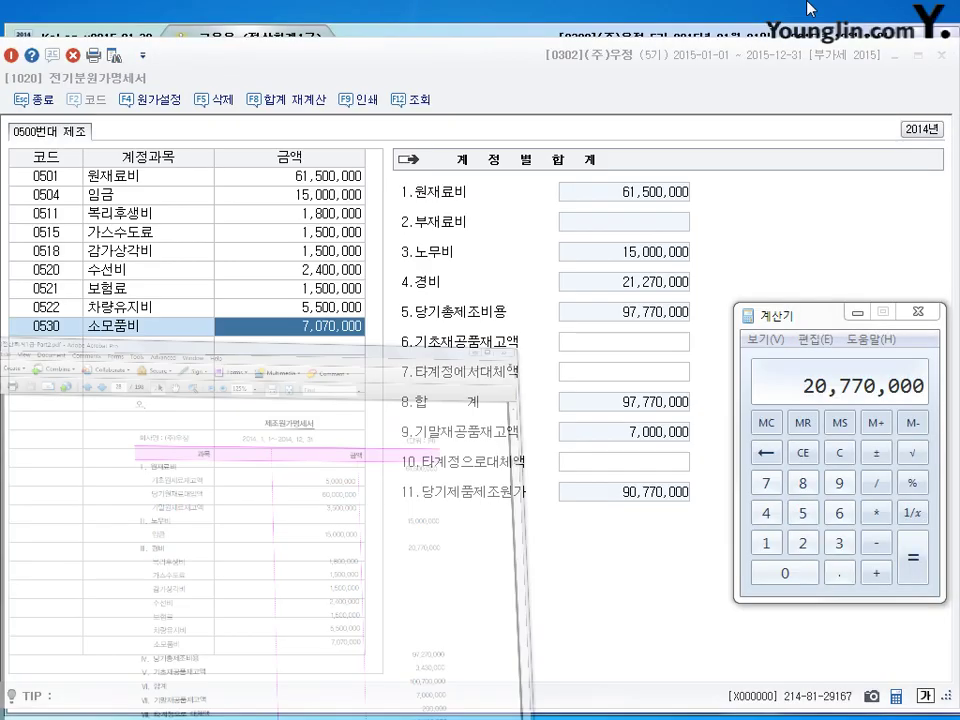
{"action": "left_click", "coordinate": [318, 310]}
{"action": "type", "text": "5000000"}
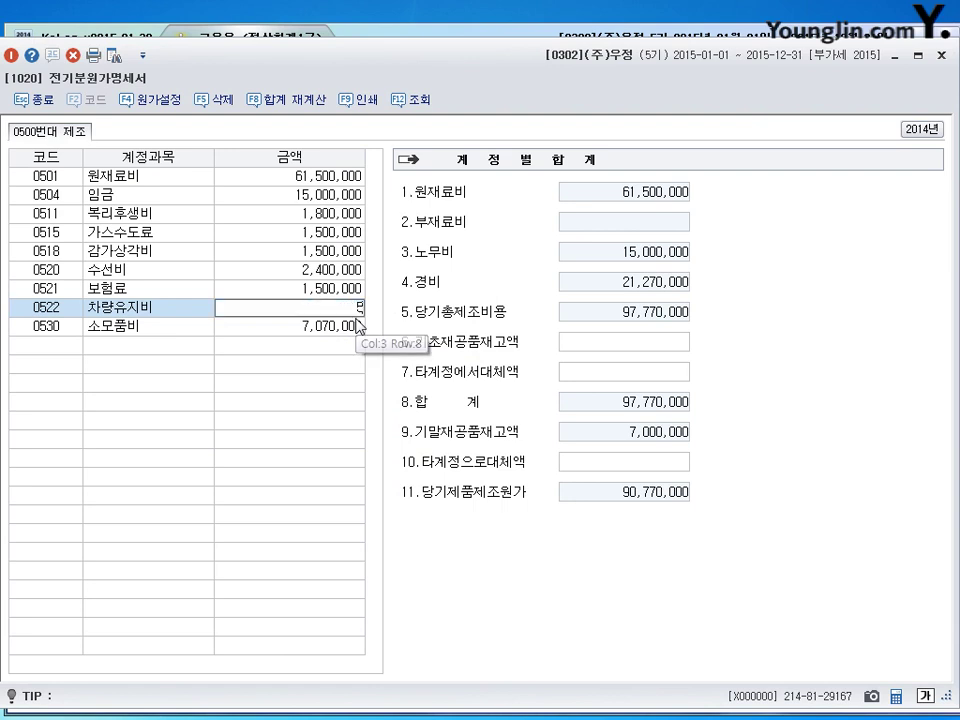
{"action": "key", "text": "Return"}
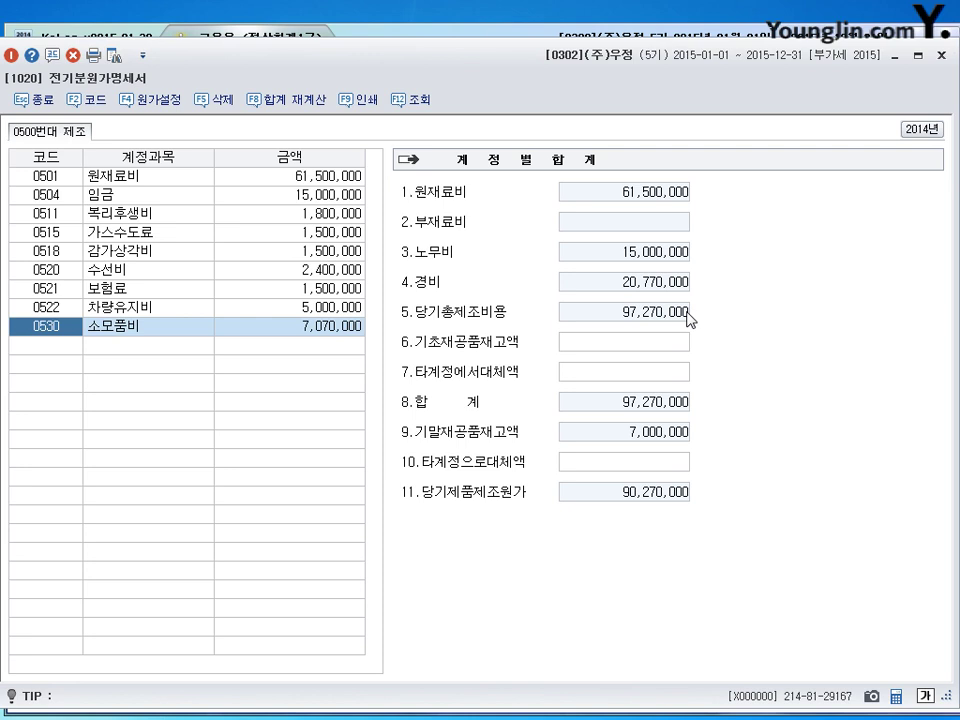
- Enter 3,430,000 as the 기초재공품재고액 in the account totals
{"action": "left_click", "coordinate": [600, 352]}
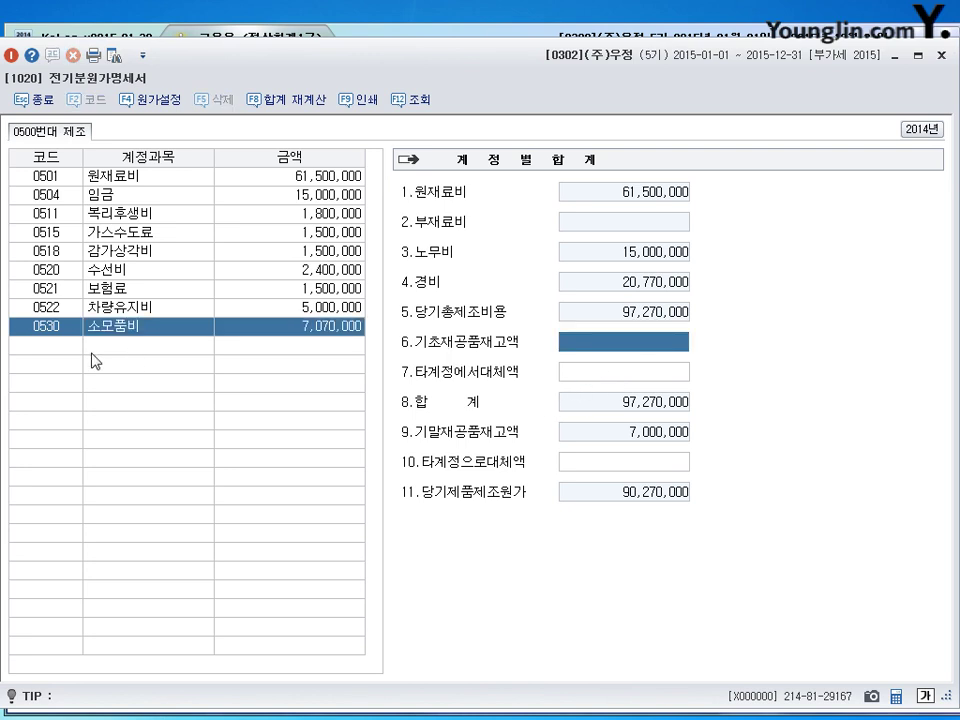
{"action": "left_click", "coordinate": [43, 345]}
{"action": "left_click", "coordinate": [595, 345]}
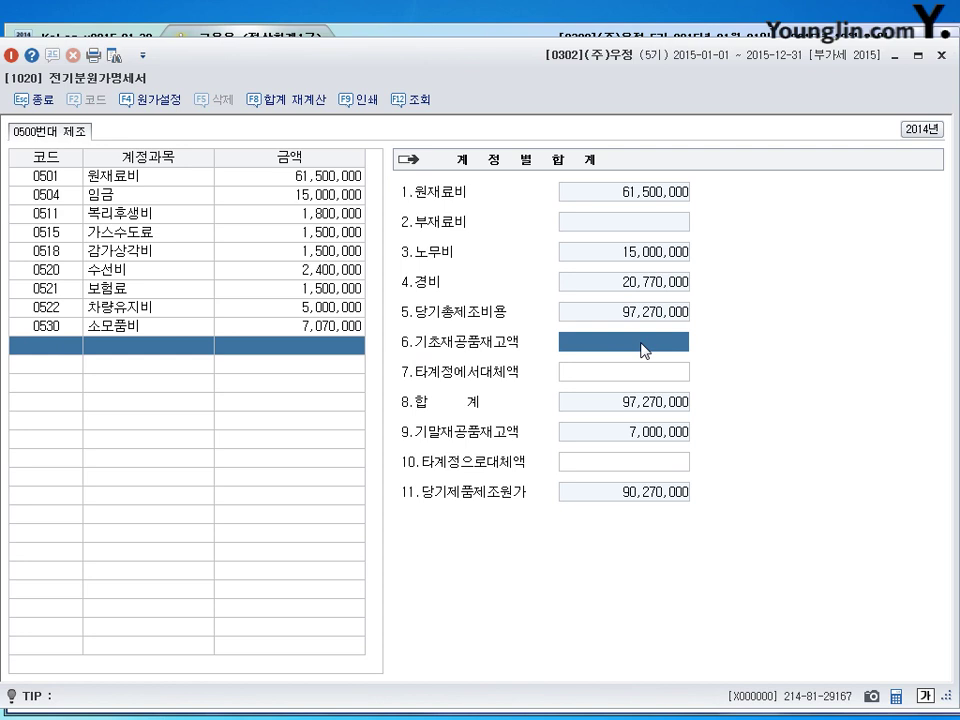
{"action": "type", "text": "3430000"}
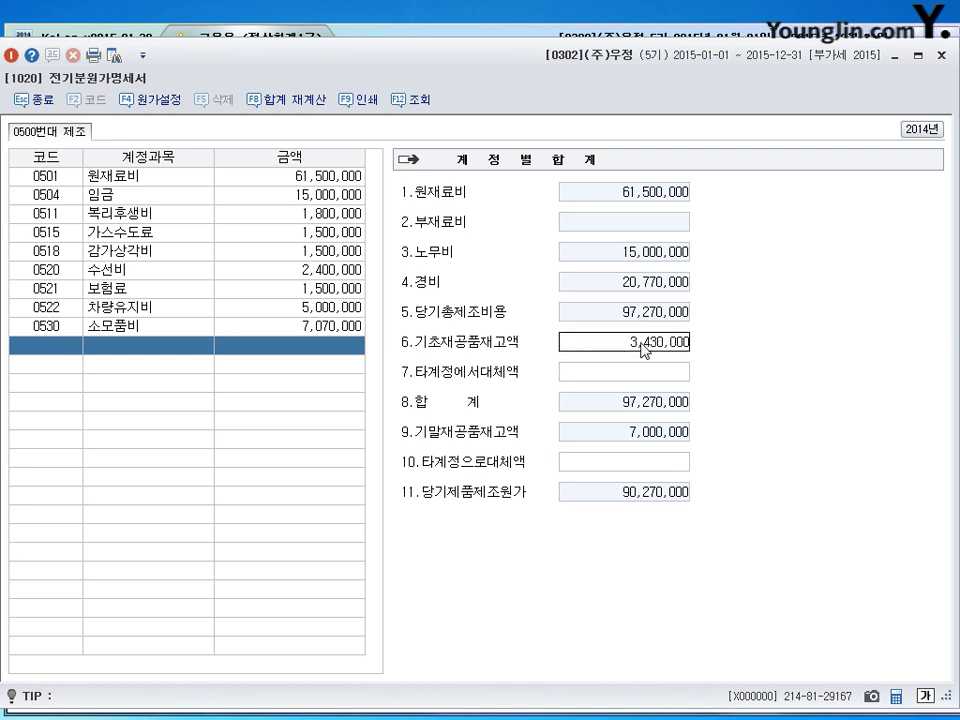
{"action": "key", "text": "Return"}
{"action": "left_click", "coordinate": [643, 350]}
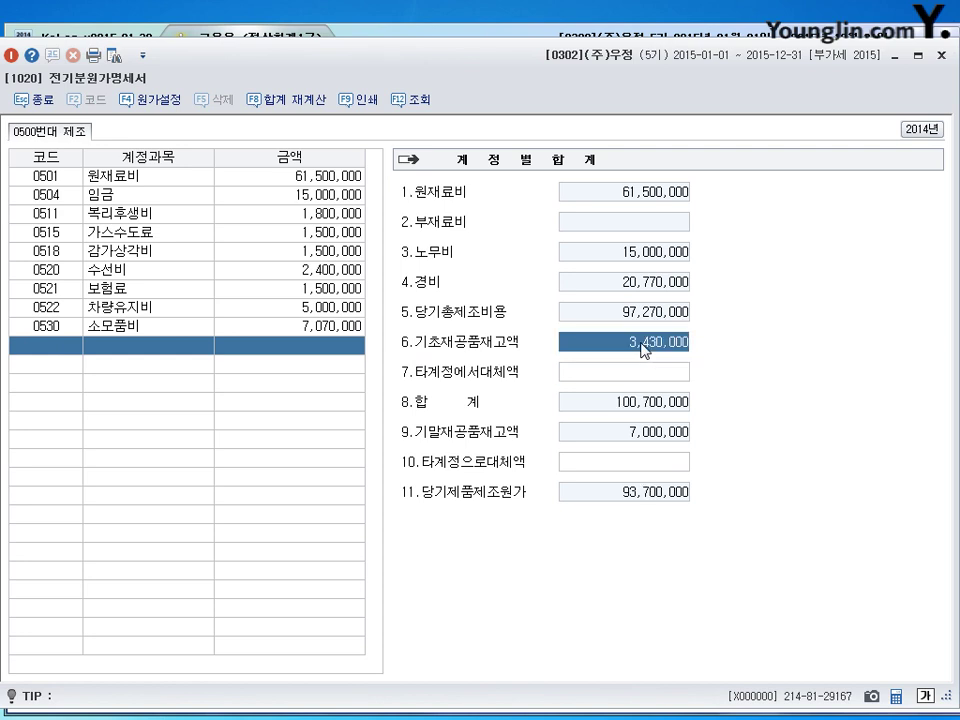
- Enter 200,000 as the 타계정으로대체액 in the account totals
{"action": "left_click", "coordinate": [648, 465]}
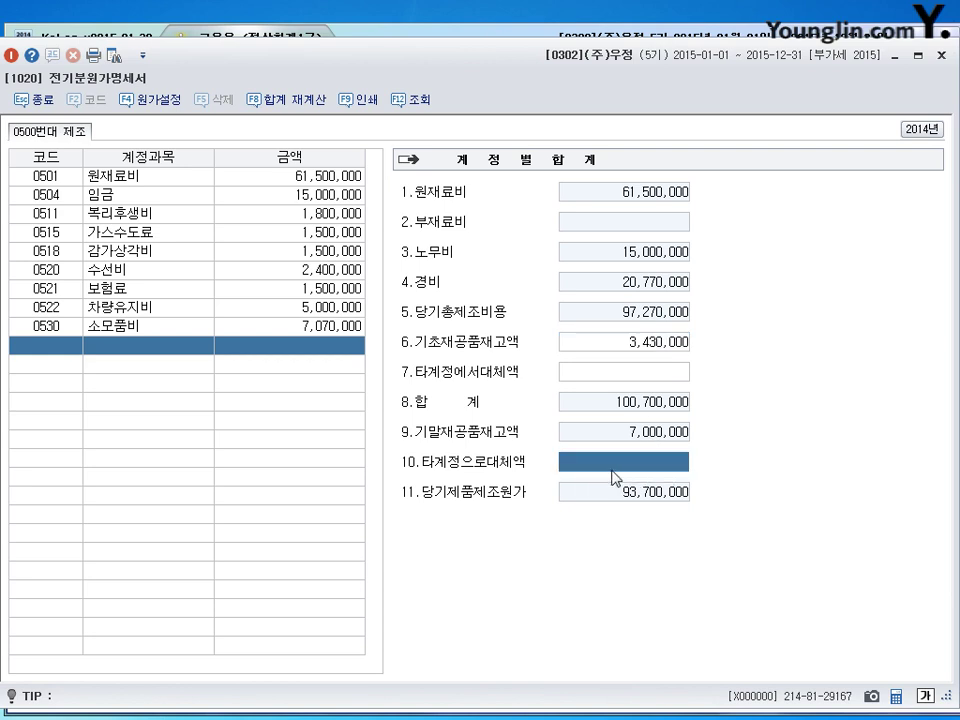
{"action": "type", "text": "2000000"}
{"action": "key", "text": "Return"}
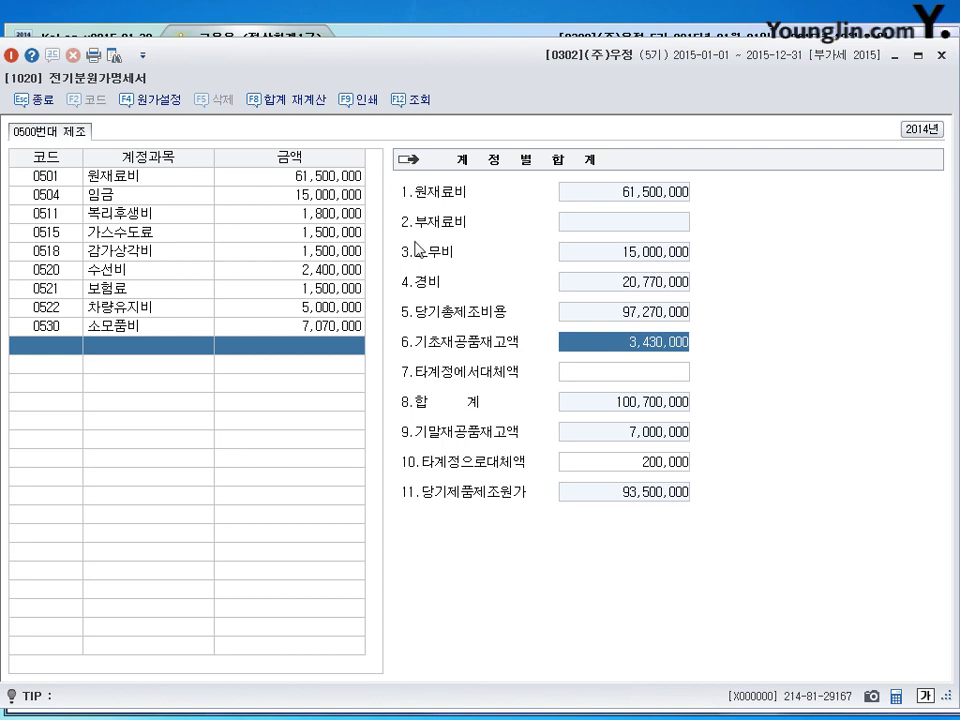
- Review the 원재료비 breakdown and the 기초재공품재고액 and 타계정으로대체액 entries
{"action": "left_click", "coordinate": [322, 177]}
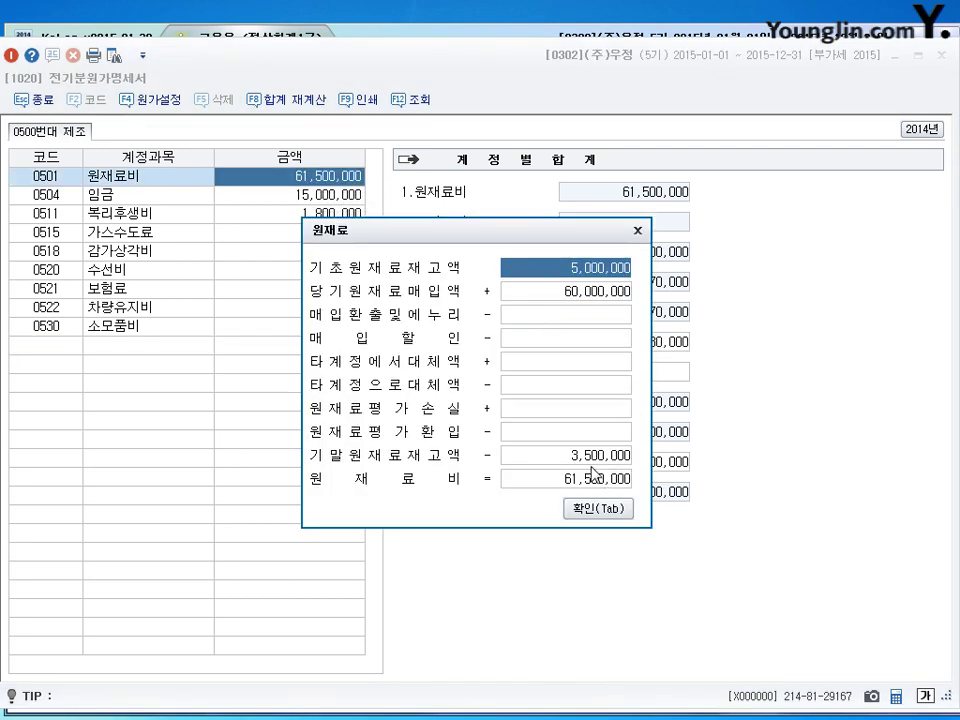
{"action": "left_click", "coordinate": [598, 511]}
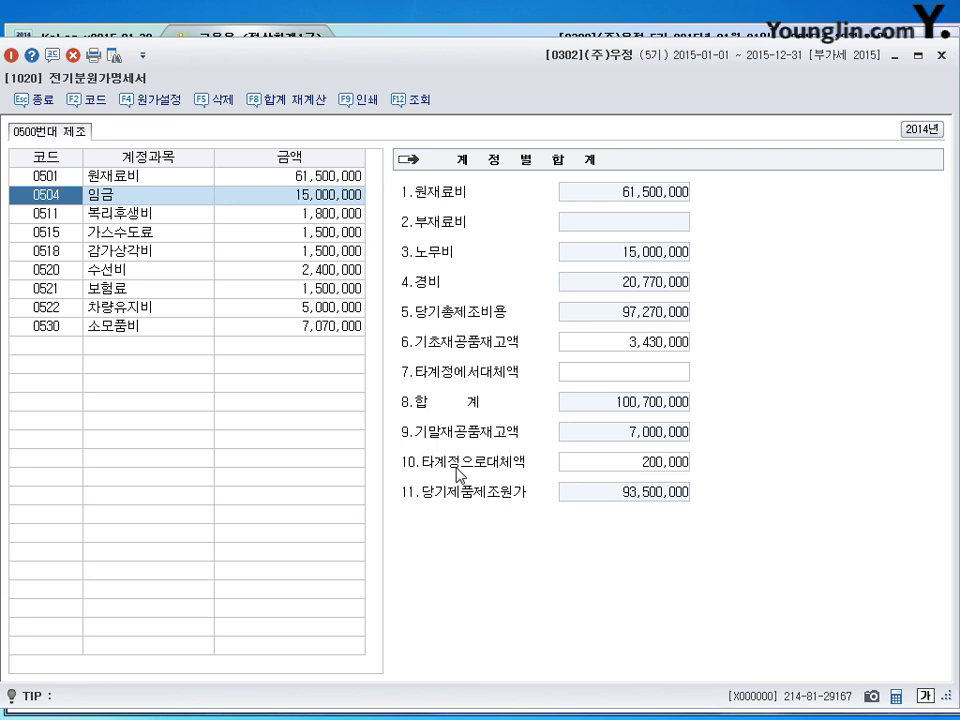
{"action": "left_click", "coordinate": [641, 343]}
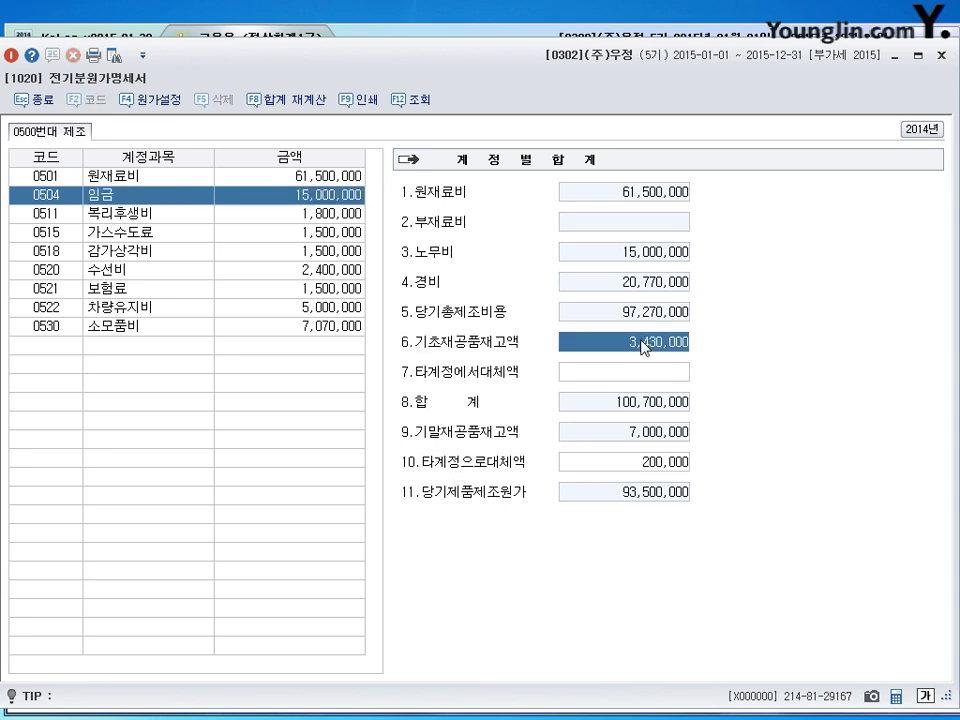
{"action": "left_click", "coordinate": [641, 463]}
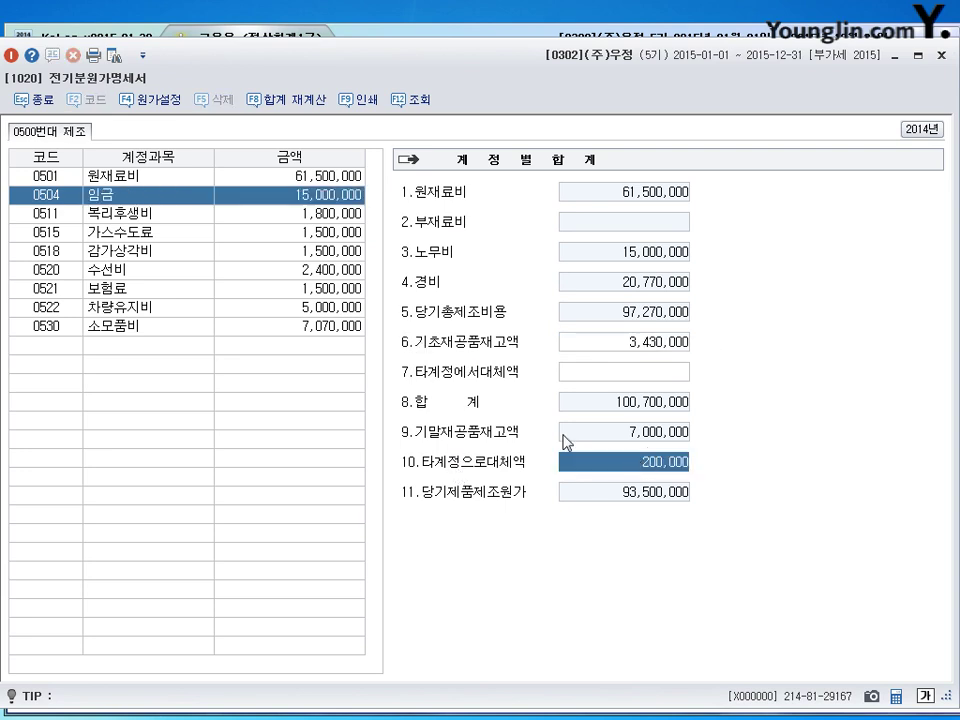
{"action": "left_click", "coordinate": [320, 348]}
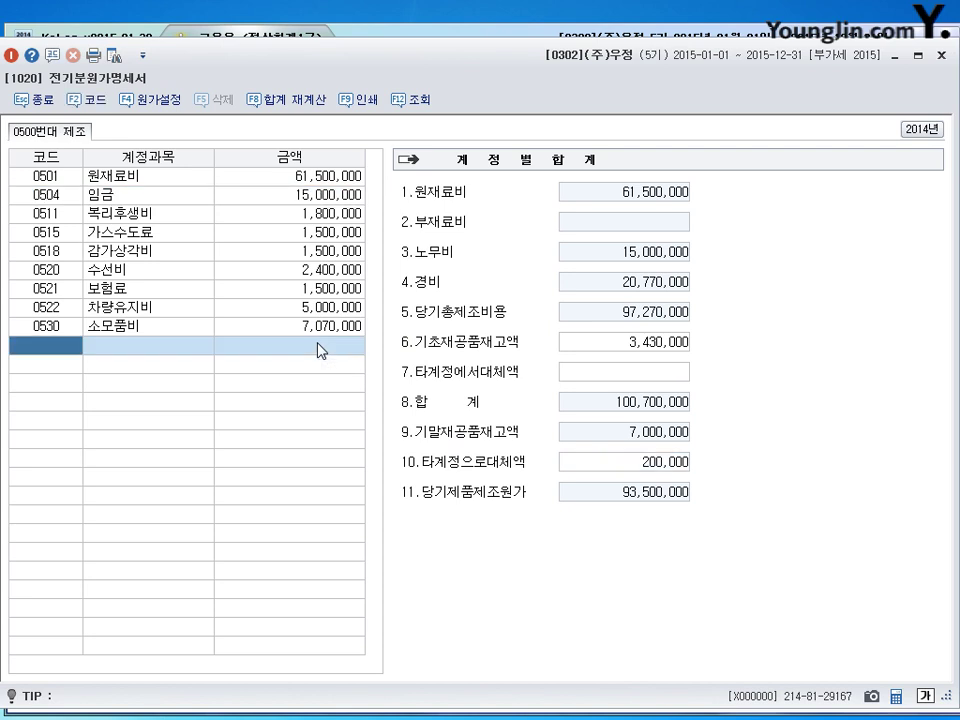